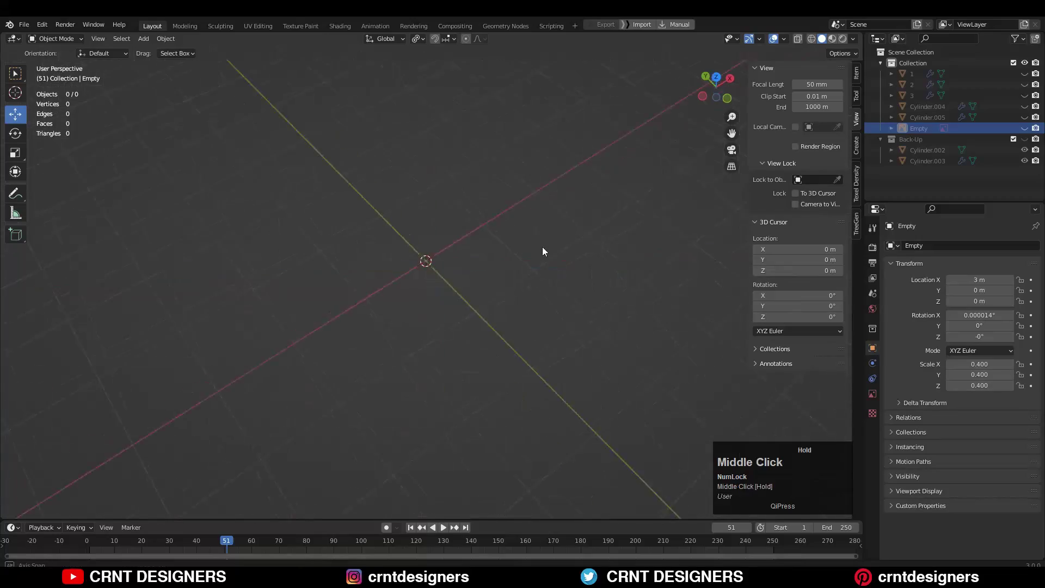
Step: Add a mesh cylinder with 24 vertices at the world origin
mouse_move(472, 242)
left_click(532, 318)
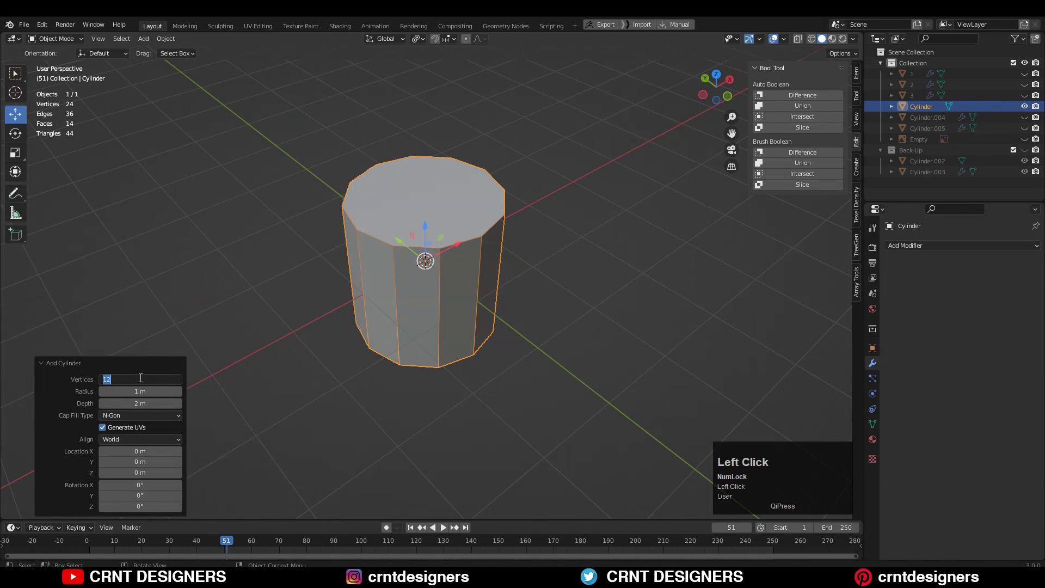
type("24")
key("Return")
Step: Flatten the cylinder into a disc by scaling it to 0.1 along Z
left_click(728, 96)
middle_click_drag(528, 256, 523, 252, "shift")
key("s")
key("z")
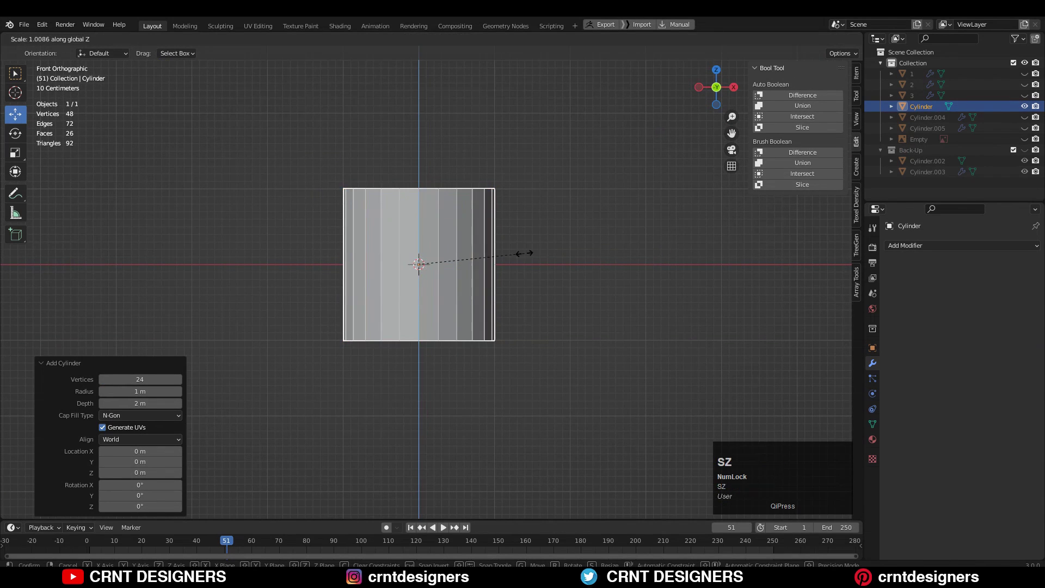
left_click(424, 277)
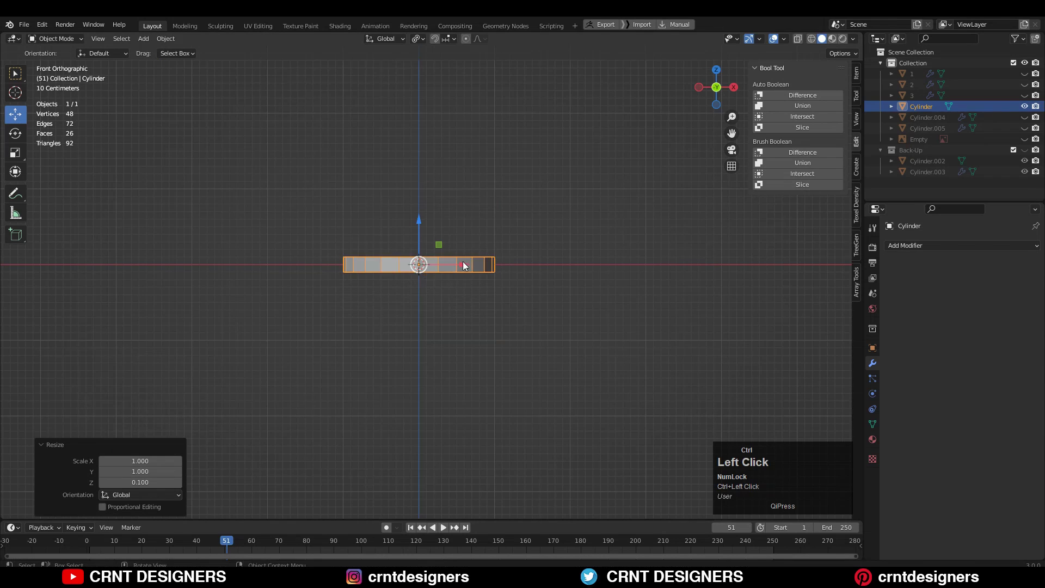
Step: Extrude the disc's top face upward by 0.3 m in Edit Mode
middle_click_drag(462, 261, 450, 266)
key("Tab")
left_click(449, 255)
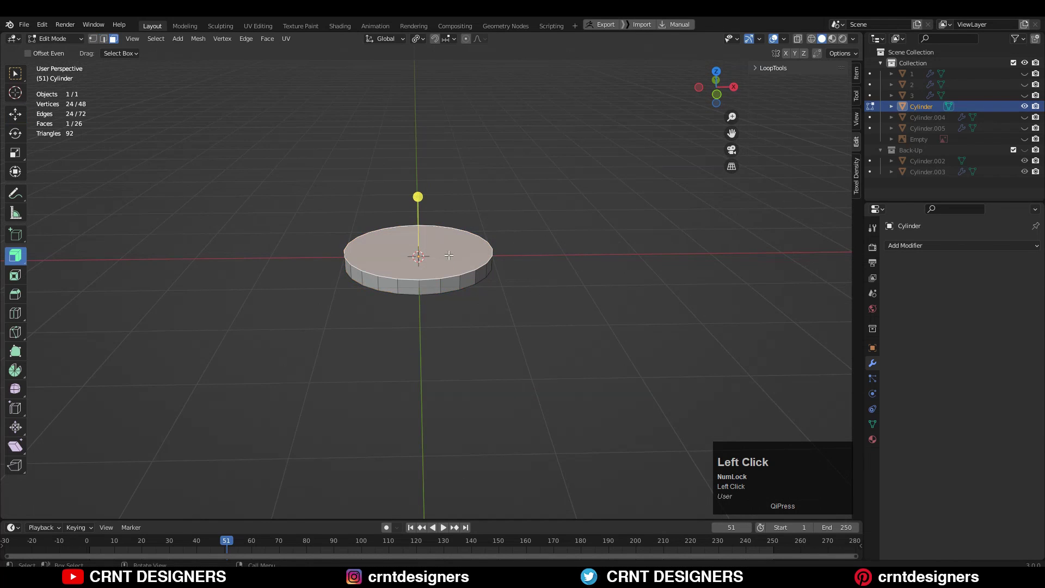
left_click(716, 94)
middle_click_drag(547, 168, 536, 198, "shift")
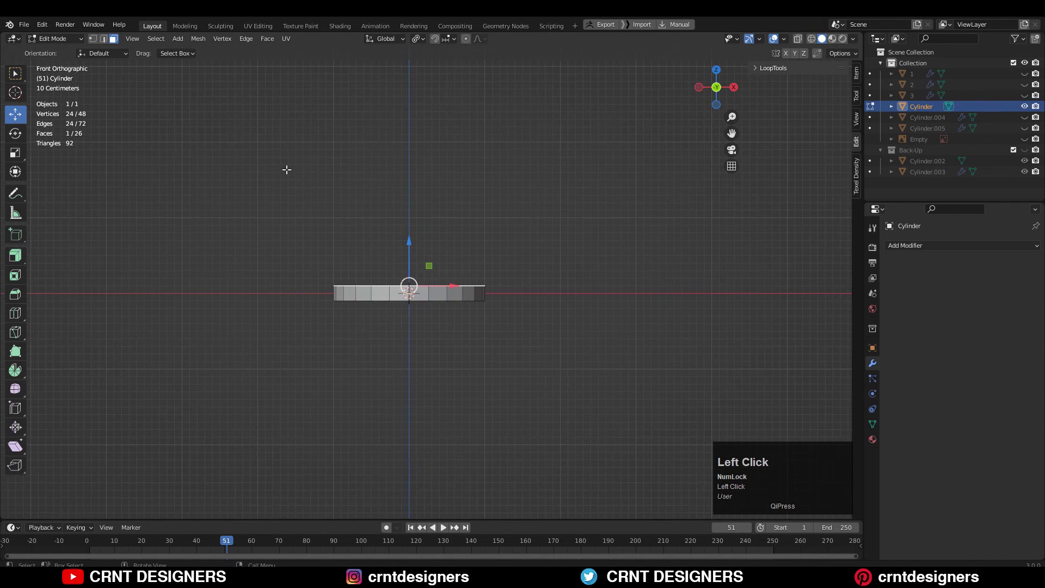
scroll(387, 252, "up", 3)
key("e")
left_click(385, 217, "ctrl")
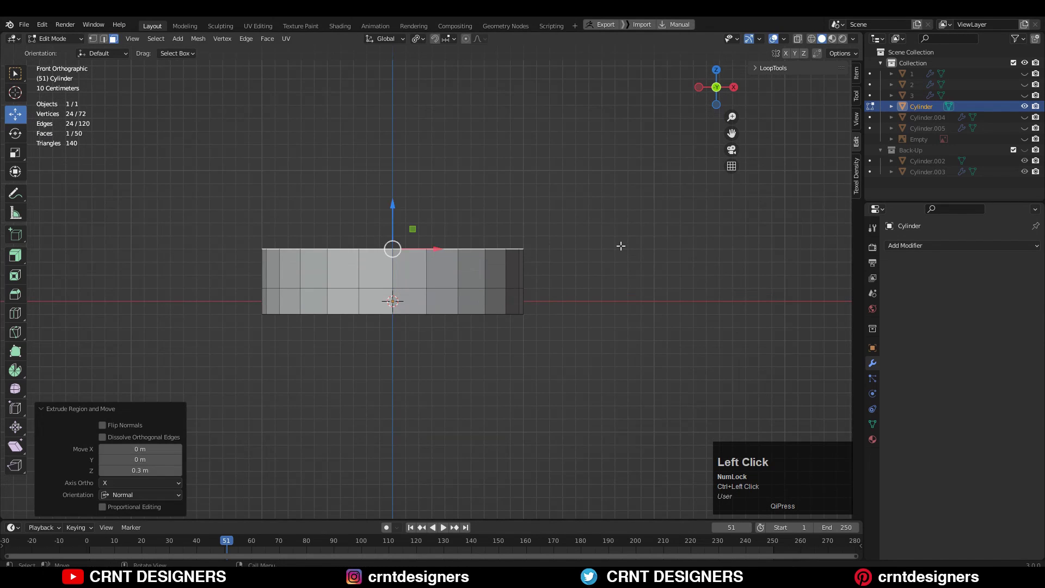
Step: Taper the extruded section by shrinking its top face, lowering it slightly, and scaling it again by 0.9
key("s")
left_click(572, 237)
left_click_drag(392, 209, 397, 222, "ctrl")
key("s")
left_click(520, 207, "ctrl")
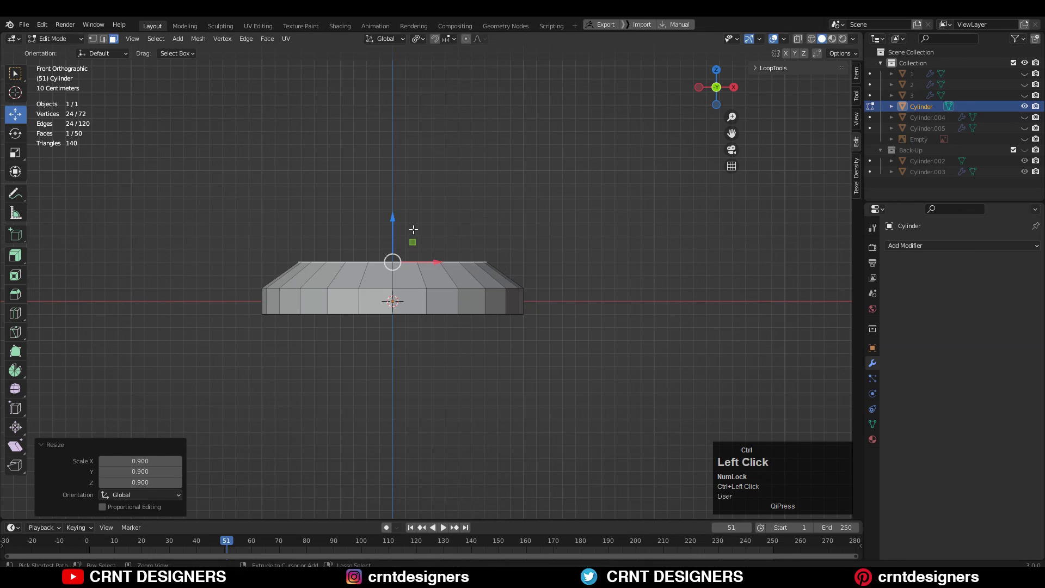
key("Tab")
middle_click_drag(394, 231, 482, 295)
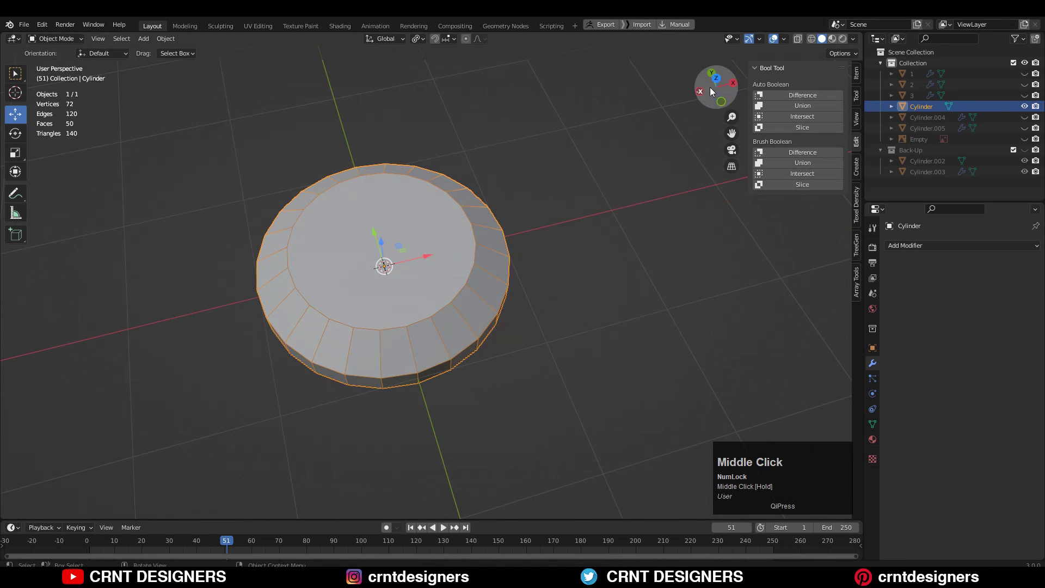
Step: Add a second mesh cylinder with 12 vertices at the center of the base in Object Mode
left_click(715, 79)
key("alt+a")
key("a")
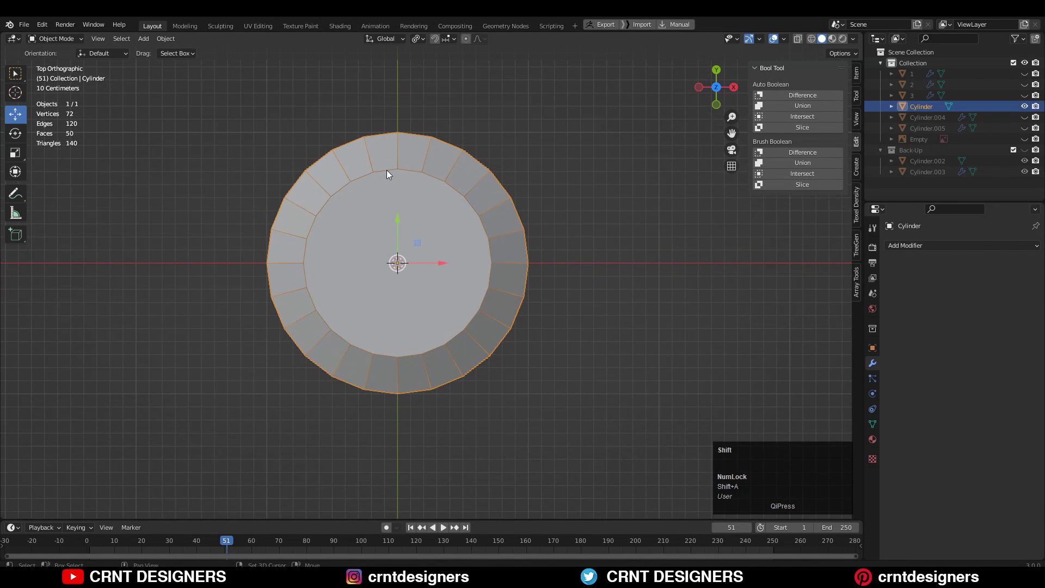
key("shift+a")
mouse_move(386, 170)
left_click(458, 240)
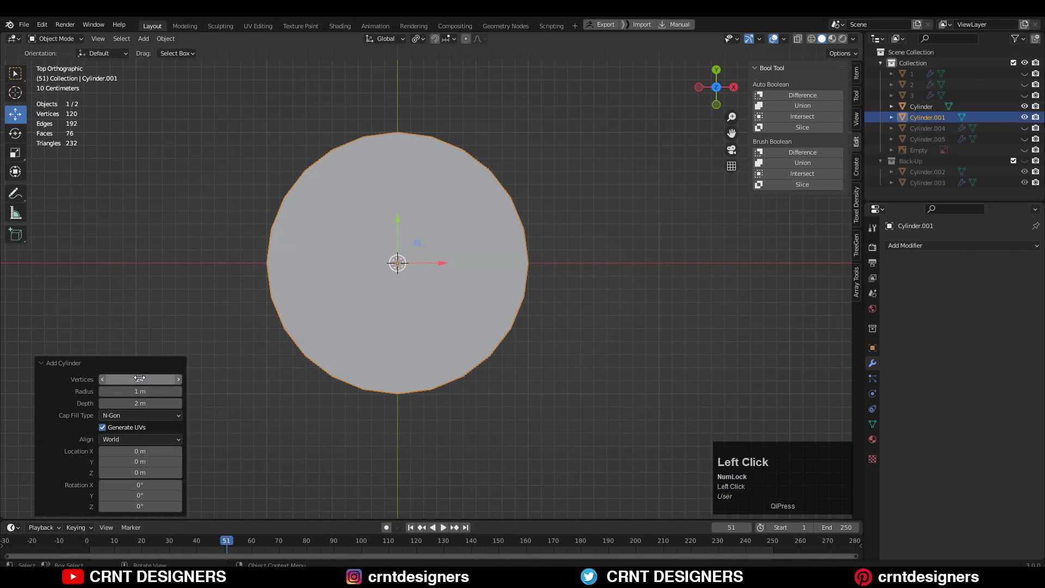
key("Return")
Step: Scale the new cylinder to 0.2, raise it, and move it 0.8 m along Y over the base's sloped rim
key("s")
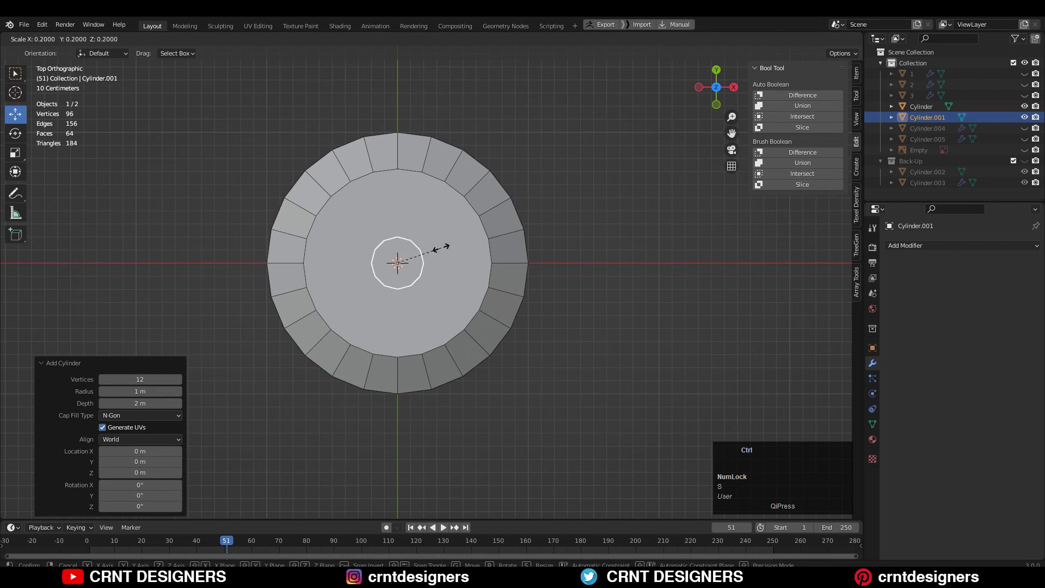
left_click(442, 248, "ctrl")
left_click(697, 89)
middle_click_drag(530, 138, 596, 173, "shift")
left_click_drag(466, 266, 469, 228, "ctrl")
left_click_drag(424, 261, 319, 260, "ctrl")
left_click(716, 71)
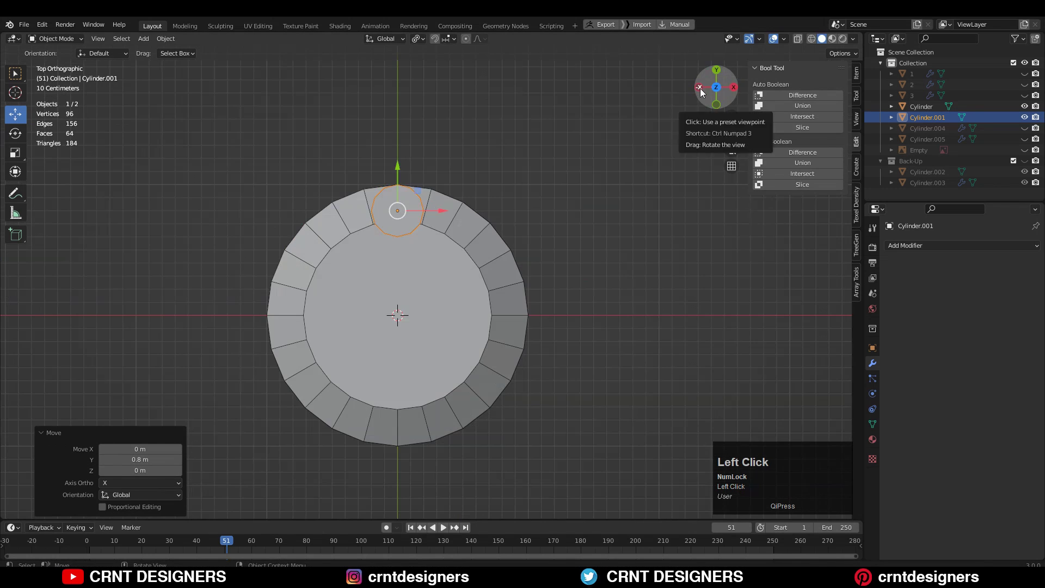
Step: Shrink the small cylinder further and lower it 0.07 m onto the slope
left_click(699, 88)
scroll(391, 254, "up", 6)
middle_click_drag(391, 254, 626, 164, "shift")
key("s")
left_click(579, 170, "ctrl")
left_click_drag(535, 149, 536, 176, "ctrl")
middle_click_drag(579, 200, 546, 187, "shift")
Step: Tilt the small cylinder toward the slope's angle, set the transform orientation to Normal, and shift it along its own axes
key("r")
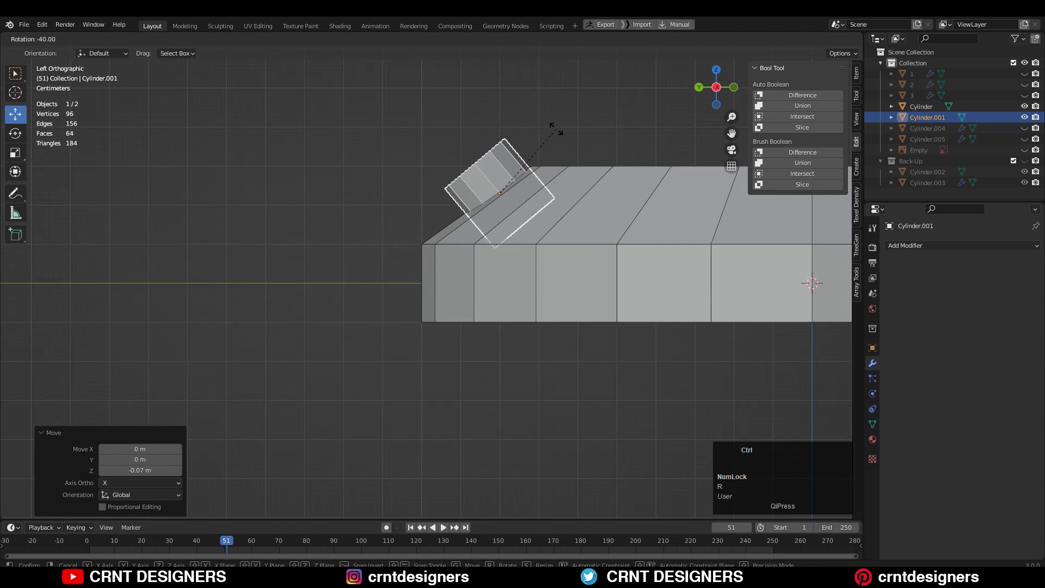
left_click(539, 163, "ctrl")
left_click(384, 39)
left_click(380, 99)
left_click_drag(467, 225, 452, 240)
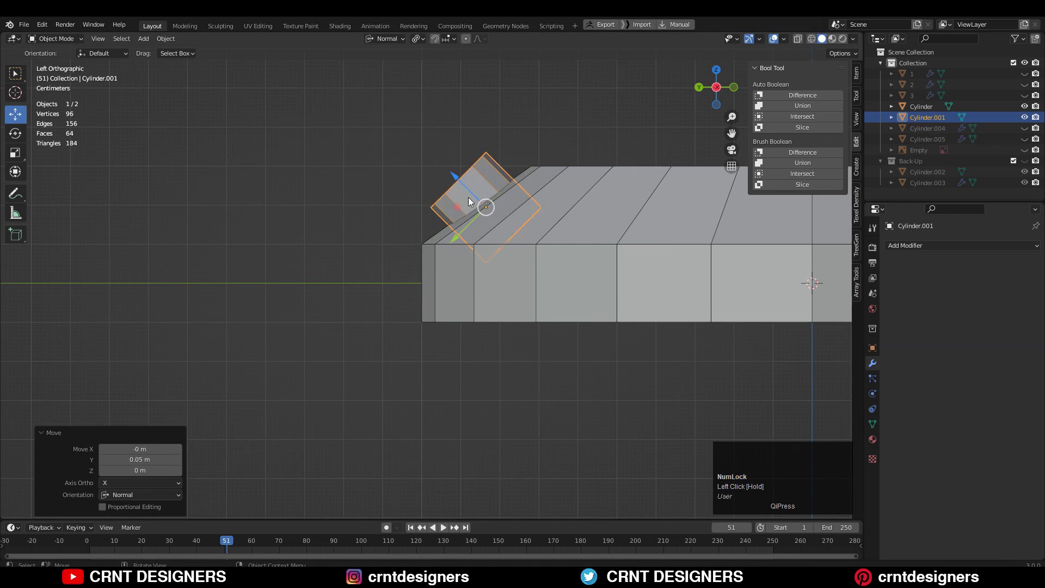
left_click_drag(454, 174, 416, 137)
Step: Fine-tune the small cylinder's tilt to match the slope and slide it into the sloped surface
middle_click_drag(499, 151, 532, 112, "shift")
scroll(532, 112, "up", 4)
key("r")
left_click(564, 133, "ctrl")
left_click_drag(416, 124, 459, 187)
left_click_drag(446, 240, 466, 226)
Step: Enlarge the small cylinder by a factor of 1.4
middle_click_drag(468, 225, 588, 292)
scroll(588, 291, "down", 4)
middle_click_drag(587, 291, 518, 260, "shift")
left_click(716, 74)
middle_click_drag(454, 265, 368, 162, "shift")
key("s")
left_click(514, 232, "ctrl")
Step: Scale the small cylinder along Z and reposition it along its own axis so it intersects the slope
left_click(713, 94)
middle_click_drag(493, 198, 499, 210, "shift")
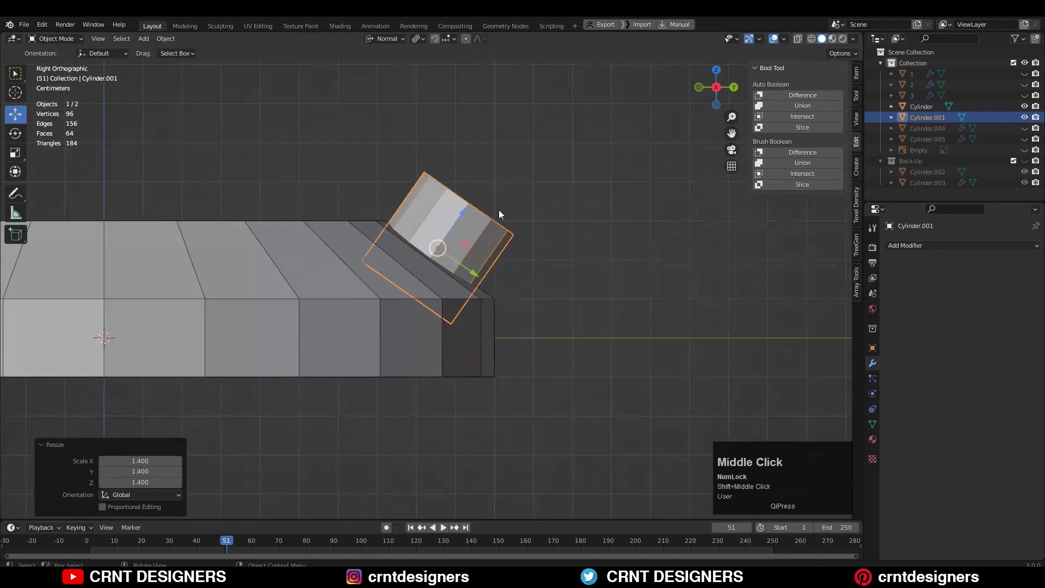
key("s")
key("z")
left_click(471, 233, "ctrl")
left_click_drag(467, 267, 479, 257, "ctrl")
Step: Add a horizontal loop cut around the middle of the base's sloped band
left_click(387, 267)
key("Tab")
key("ctrl+r")
left_click(385, 264)
key("Tab")
Step: Nudge the small cylinder along its normal Y axis to align it with the new edge loop
left_click(456, 245)
middle_click_drag(467, 253, 399, 294)
scroll(314, 258, "up", 5)
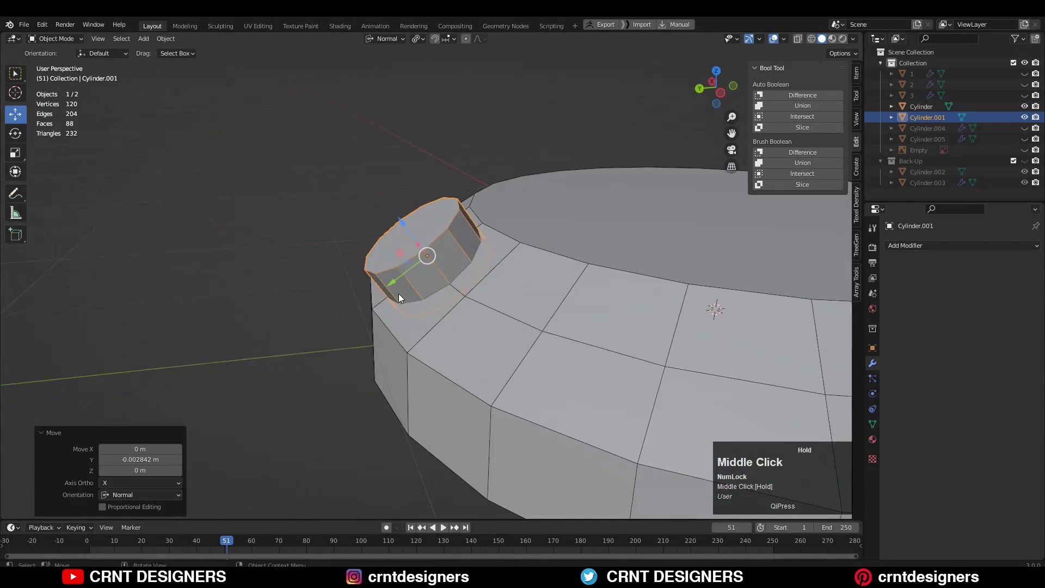
left_click_drag(393, 283, 384, 286, "shift")
middle_click_drag(423, 290, 435, 344)
Step: Union the small cylinder with the base using a brush boolean, apply the modifier, and delete the separate small cylinder
left_click(507, 237, "shift")
left_click(796, 163)
left_click(1007, 267)
left_click(949, 276)
left_click(482, 291)
key("x")
left_click(483, 286)
Step: Merge the stray slope vertex with its neighboring vertex at the small cylinder's foot, using At Last
middle_click_drag(447, 292, 486, 278)
scroll(515, 282, "up", 3)
key("Tab")
scroll(488, 278, "up", 2)
left_click(499, 280)
key("Tab")
key("Tab")
key("1")
left_click(486, 338)
left_click(483, 355, "shift")
key("m")
left_click(495, 315)
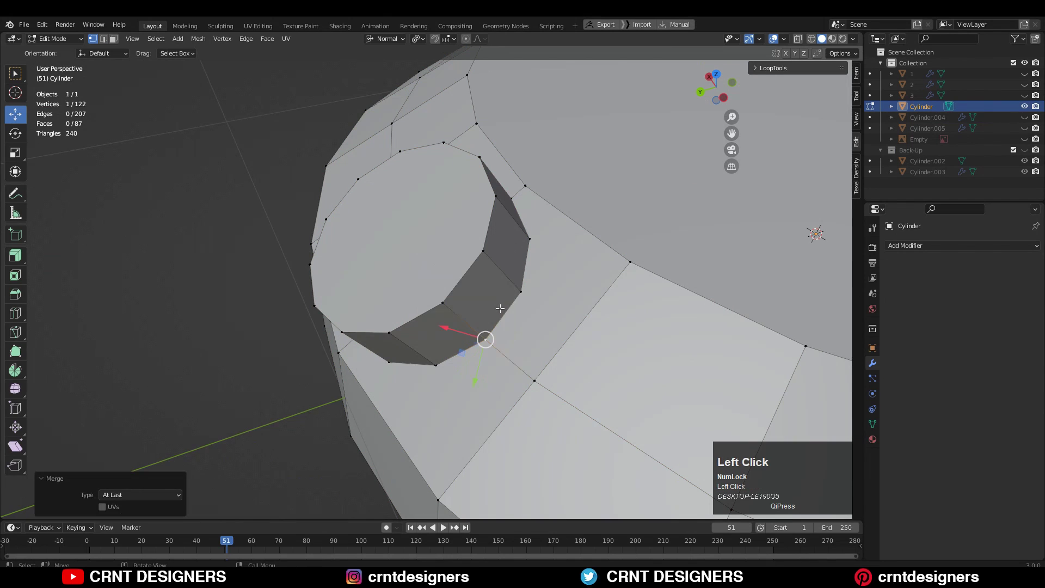
key("c")
left_click(716, 75)
middle_click_drag(278, 320, 419, 274, "shift")
key("ctrl+r")
left_click(408, 242)
right_click(409, 246)
middle_click_drag(196, 369, 252, 359, "shift")
key("ctrl+z")
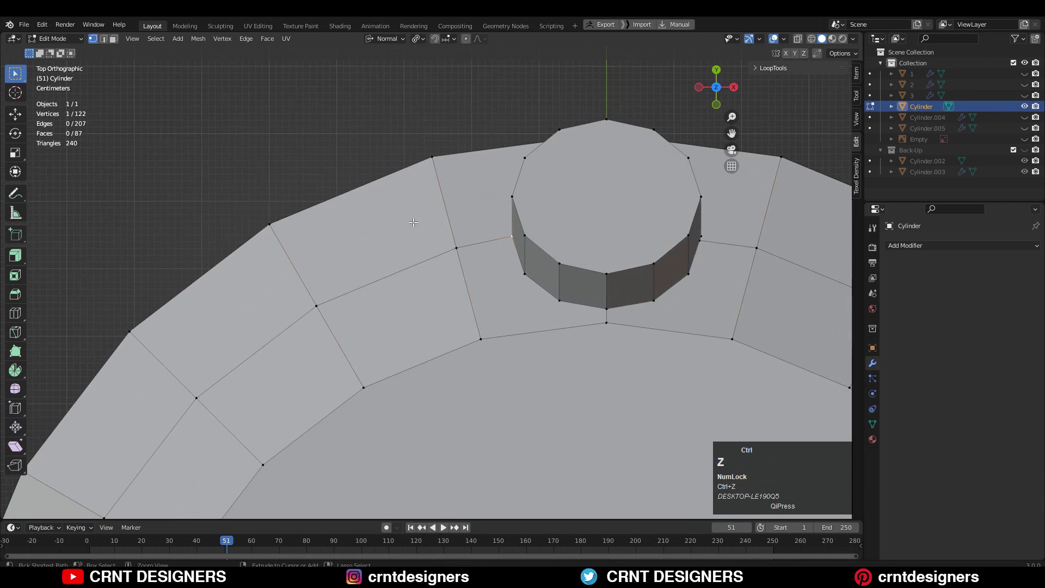
Step: Add two evenly spaced loop cuts to the slope's outer band and two to its inner band
scroll(435, 209, "up", 1)
left_click(432, 207)
right_click(431, 206)
key("ctrl+r")
left_click(476, 291)
right_click(476, 291)
Step: Connect the end vertex of an inner loop cut to the nearest vertex at the small cylinder's foot
key("1")
middle_click_drag(472, 290, 466, 288, "shift")
left_click(452, 270)
left_click(541, 276, "shift")
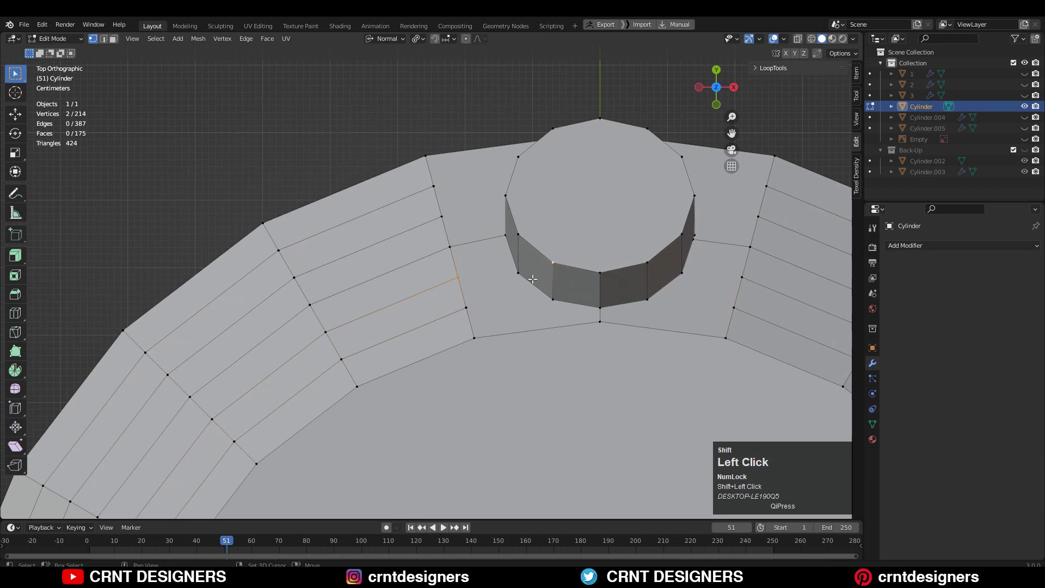
left_click(517, 271, "shift")
right_click(517, 271)
left_click(503, 358)
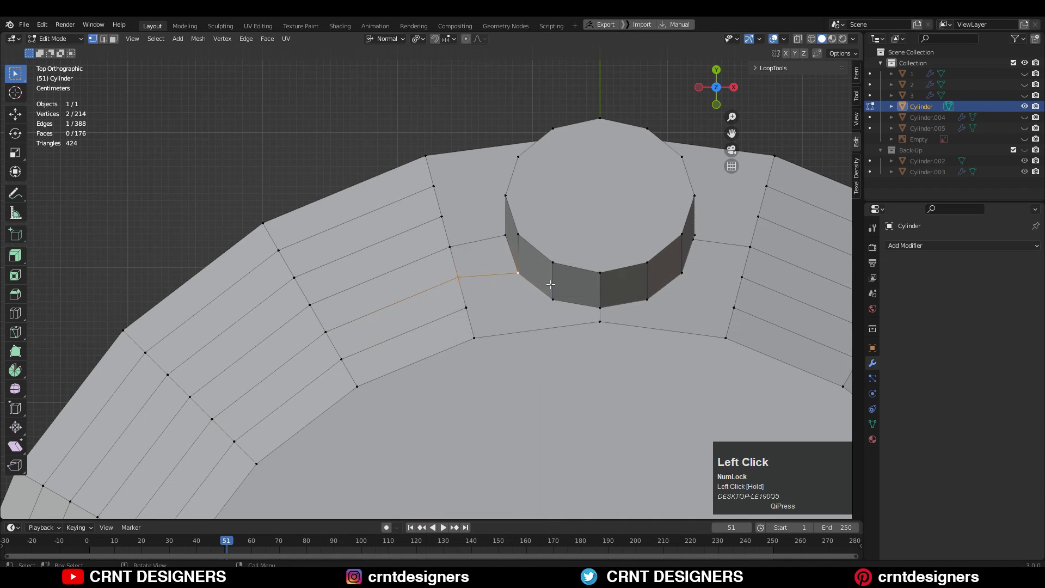
Step: Connect the remaining loop-cut ends on the same side to the vertices around the small cylinder's foot
right_click(521, 309)
left_click(521, 309)
middle_click_drag(521, 309, 312, 233)
left_click(347, 286, "shift")
right_click(354, 276)
left_click(354, 276)
middle_click_drag(356, 276, 443, 245)
left_click(275, 357)
left_click(400, 343, "shift")
right_click(402, 312)
left_click(402, 312)
Step: Symmetrize the whole mesh from -X to +X, and clear the selection
scroll(401, 312, "down", 4)
middle_click_drag(402, 312, 388, 294)
scroll(452, 288, "up", 1)
left_click(452, 294)
key("a")
left_click(198, 39)
left_click(221, 178)
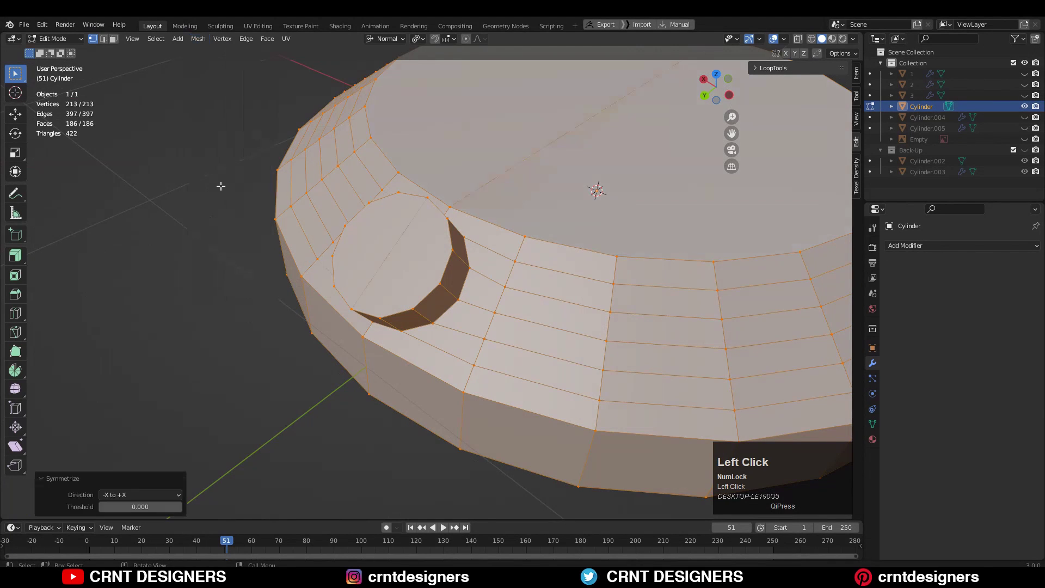
middle_click_drag(293, 231, 517, 422)
left_click(518, 423)
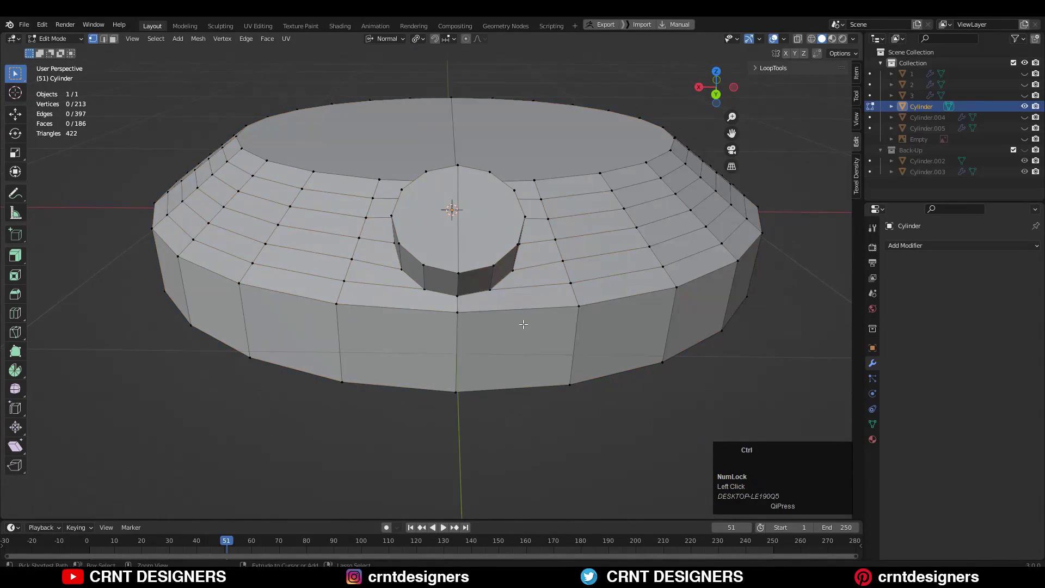
Step: Add single centered vertical loop cuts through the base segments, starting next to the small cylinder and working around the rim
right_click(524, 319)
middle_click_drag(571, 299, 541, 295)
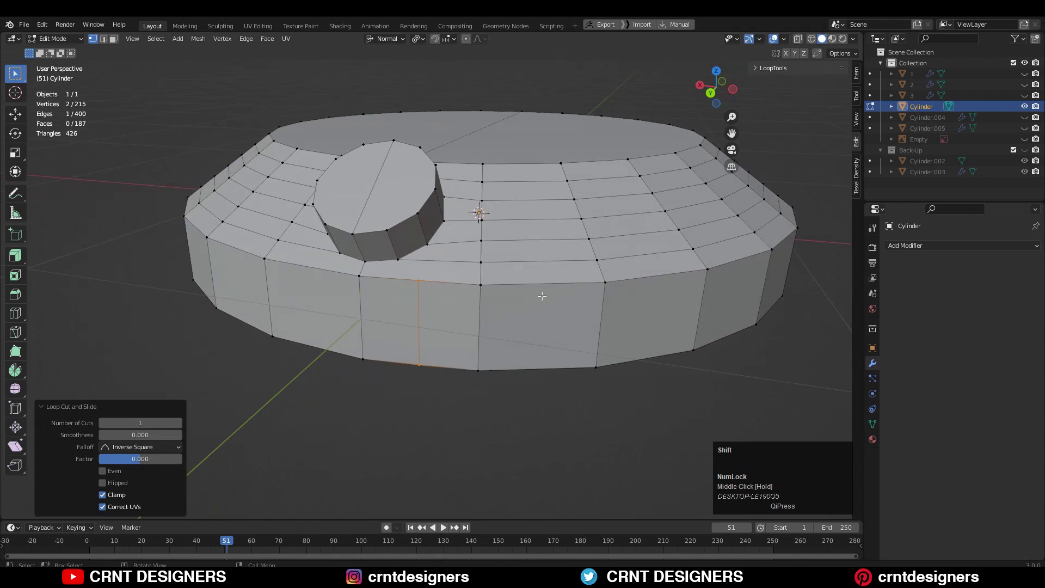
key("ctrl+r")
left_click(545, 283)
right_click(546, 284)
key("ctrl+r")
left_click(656, 276)
right_click(656, 277)
key("ctrl+r")
left_click(738, 266)
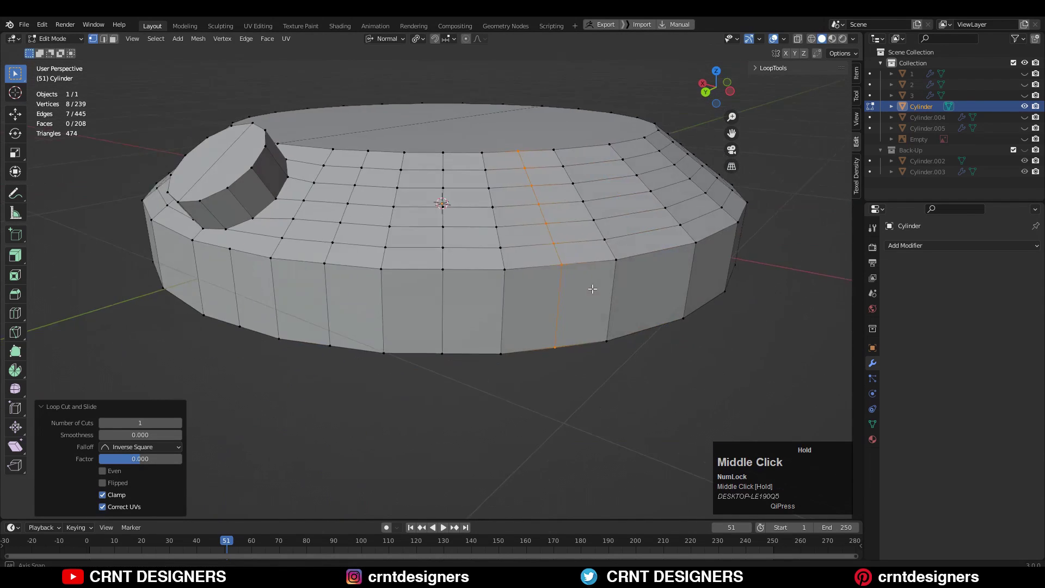
left_click(662, 274)
right_click(661, 274)
Step: Continue the centered vertical loop cuts through the remaining wide segments toward the far side of the base
middle_click_drag(661, 274, 623, 315)
key("ctrl+r")
left_click(761, 292)
middle_click_drag(761, 292, 617, 318)
key("ctrl+r")
left_click(660, 331)
scroll(566, 283, "down", 5)
middle_click_drag(566, 283, 618, 275)
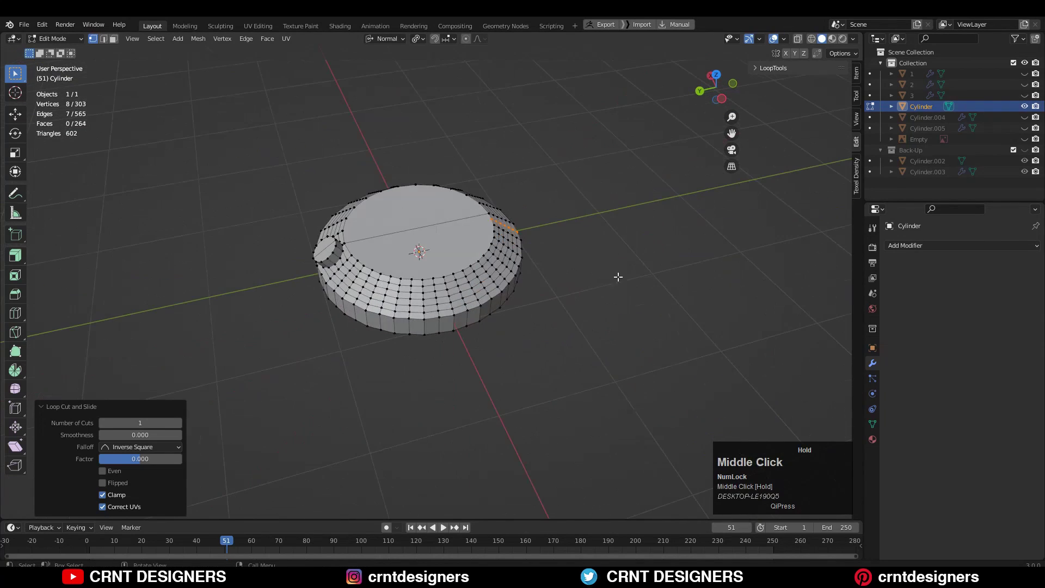
Step: Symmetrize the whole mesh to copy the new vertical loop cuts to the other half
key("a")
scroll(322, 86, "up", 2)
left_click(198, 39)
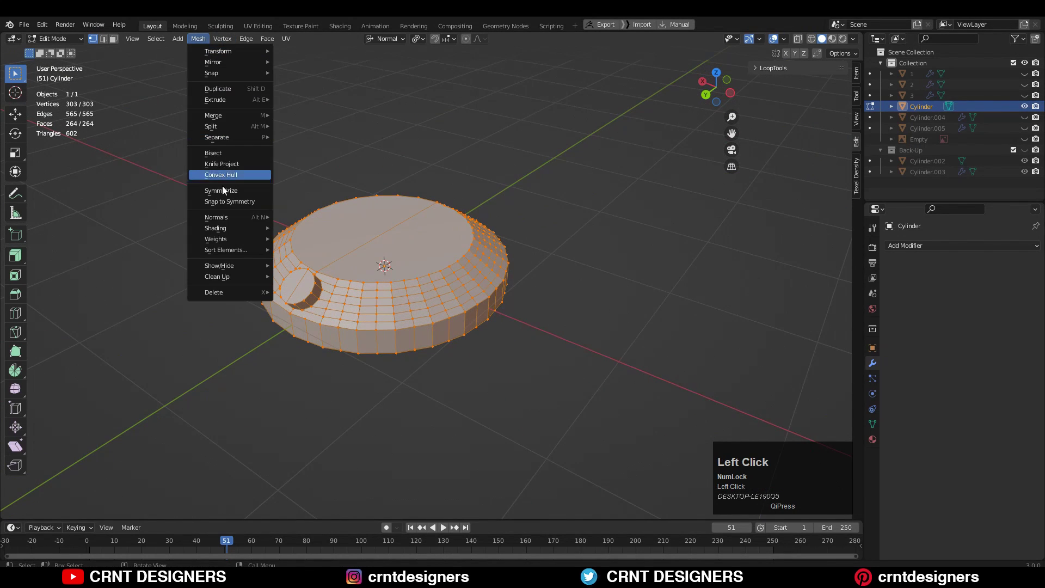
left_click(225, 190)
middle_click_drag(425, 255, 446, 253)
scroll(455, 253, "up", 1)
scroll(455, 253, "up", 1)
Step: Select the ring of vertical edges around the base's side wall and try Set Flow on it
key("2")
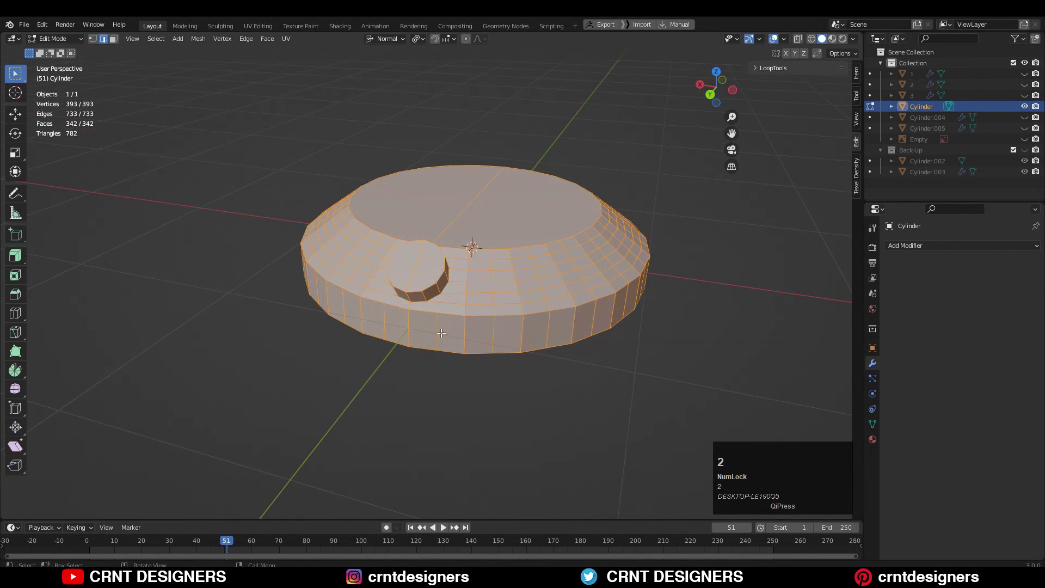
left_click(437, 336, "alt")
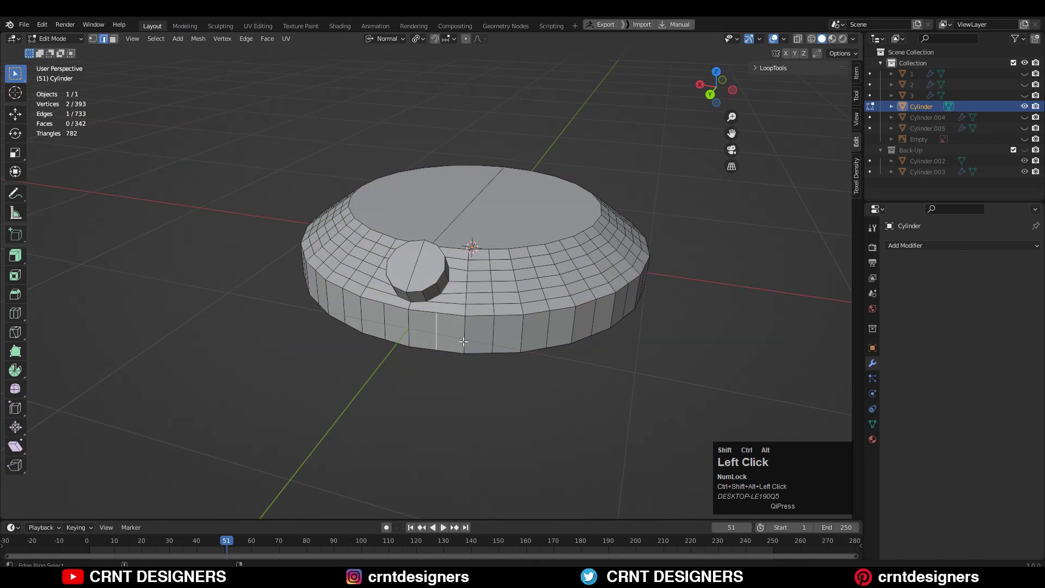
right_click(728, 439)
left_click(704, 538)
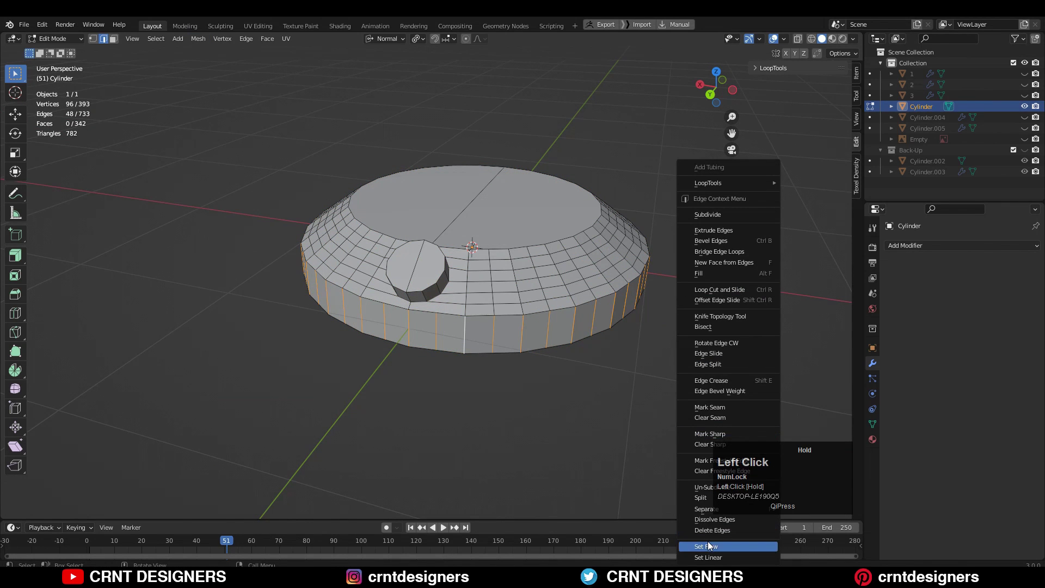
middle_click_drag(683, 460, 669, 296)
key("ctrl+z")
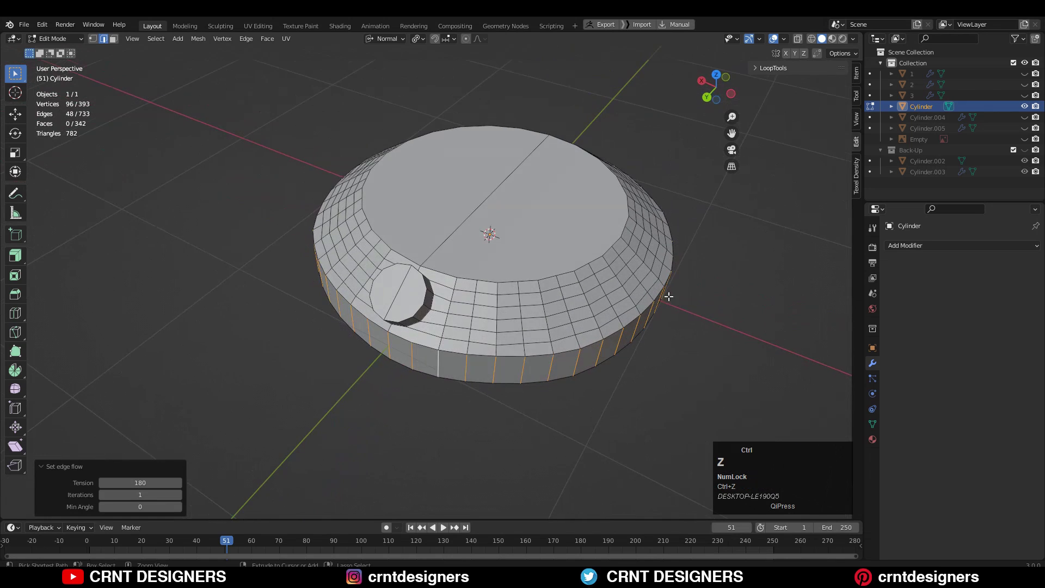
Step: Retry Set Flow on the base's vertical edge ring in the top view, and undo it
middle_click_drag(706, 256, 607, 238)
left_click(714, 80)
right_click(571, 206)
right_click(652, 266)
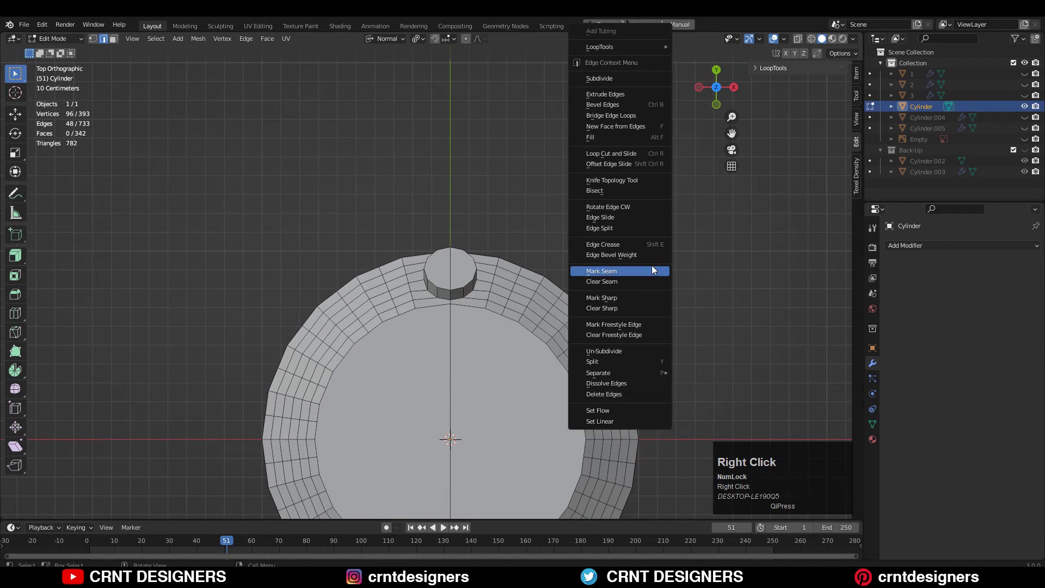
left_click(634, 421)
middle_click_drag(630, 350, 647, 266, "shift")
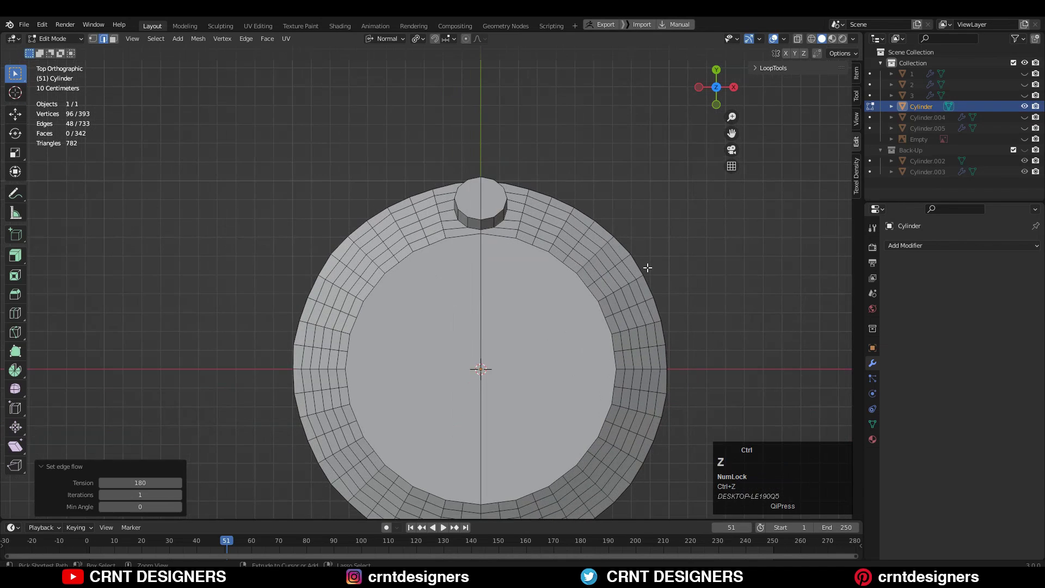
key("ctrl+z")
Step: Reselect the base's ring of vertical side edges and reduce it to every second edge with Checker Deselect
middle_click_drag(423, 195, 441, 319)
left_click(439, 338)
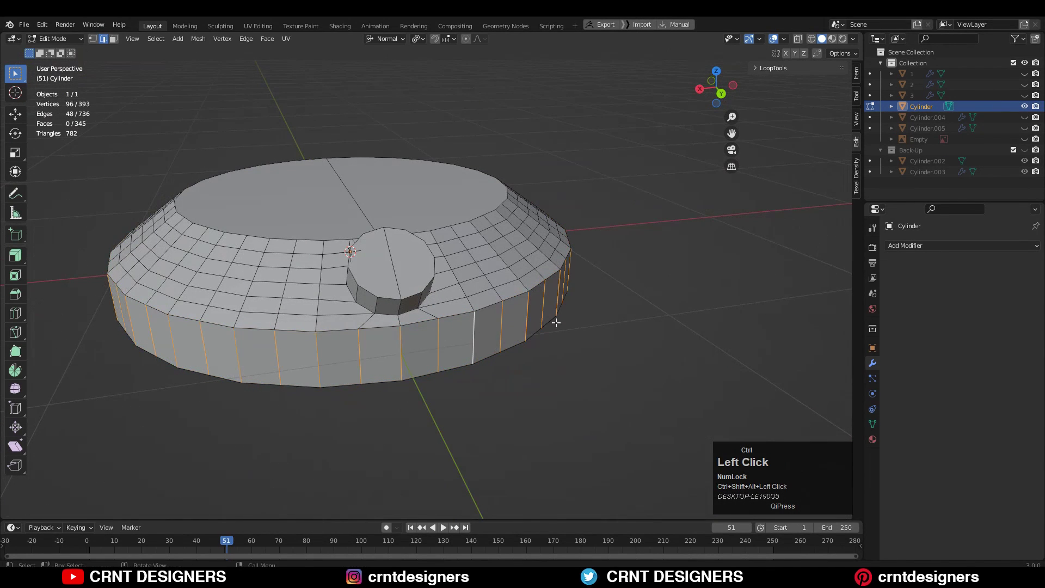
left_click(156, 38)
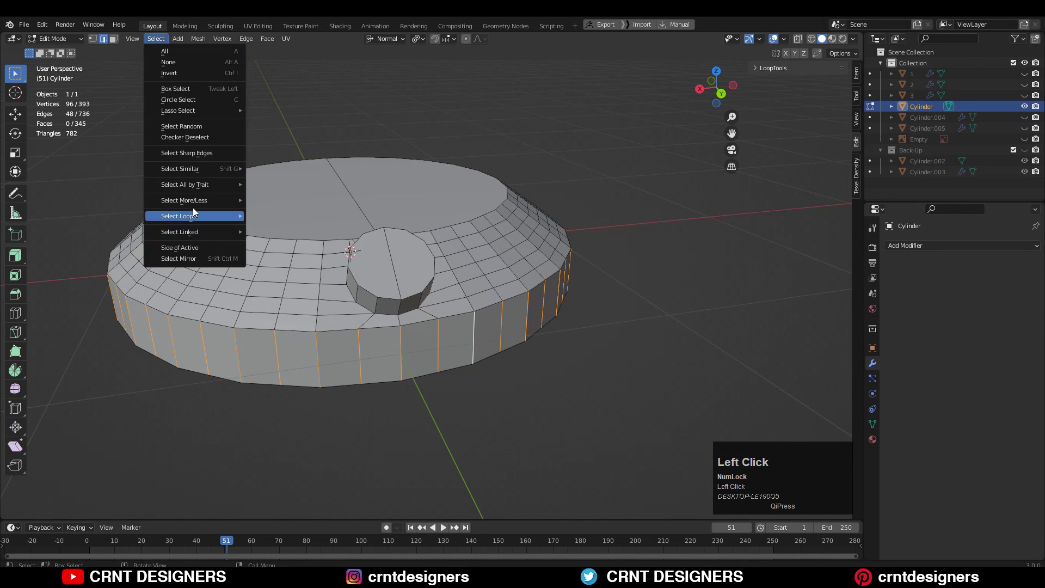
left_click(200, 135)
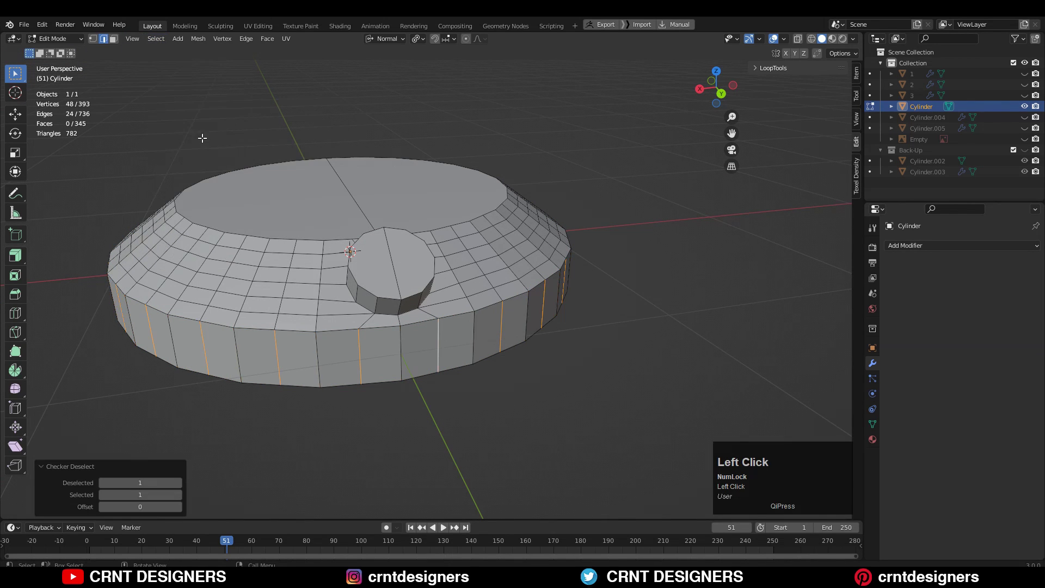
Step: Try Set Flow on the alternate vertical side edges, check the outline from above, and undo it
middle_click_drag(444, 230, 545, 250)
right_click(632, 351)
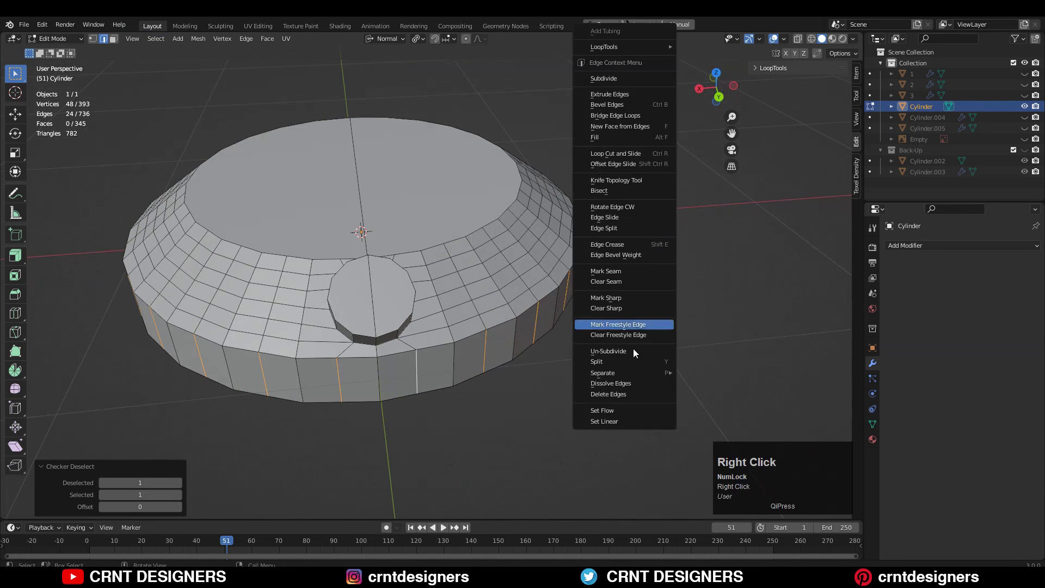
left_click(618, 410)
middle_click_drag(613, 381, 711, 101)
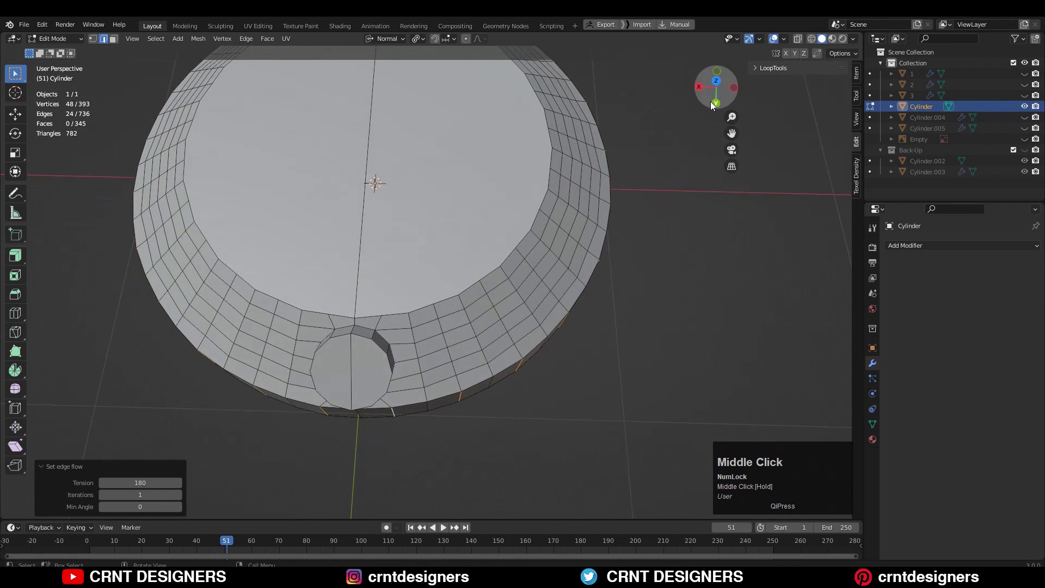
left_click(715, 81)
middle_click_drag(588, 277, 637, 138, "shift")
scroll(608, 168, "down", 3)
left_click(717, 89)
middle_click_drag(224, 201, 404, 281)
key("ctrl+z")
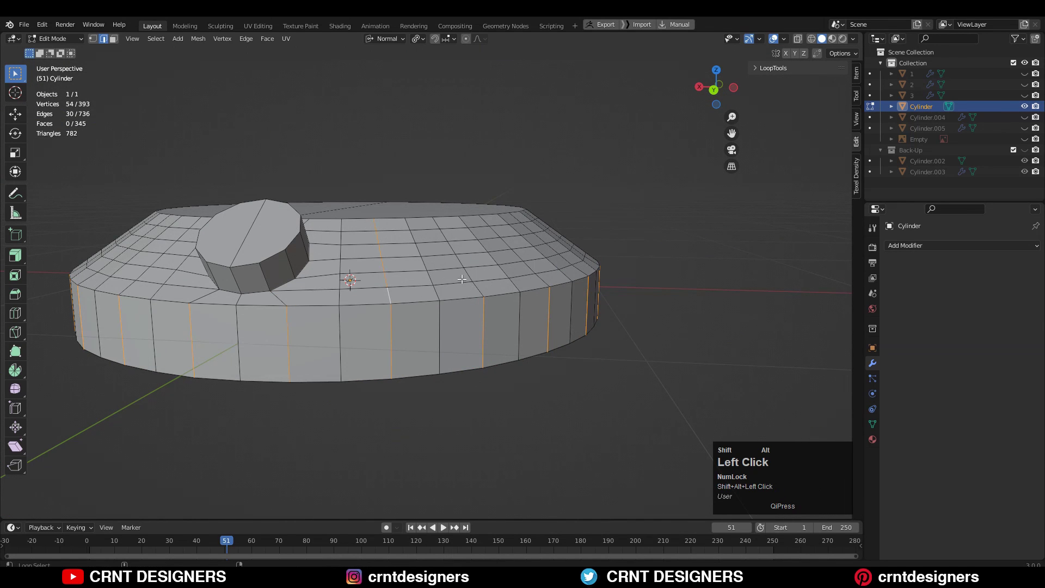
Step: Extend the selection of alternate vertical edges with their matching edge loops up the sloped rim along one half
middle_click_drag(486, 288, 426, 340)
left_click(426, 341, "alt+shift")
middle_click_drag(563, 301, 550, 347)
left_click(550, 348, "alt+shift")
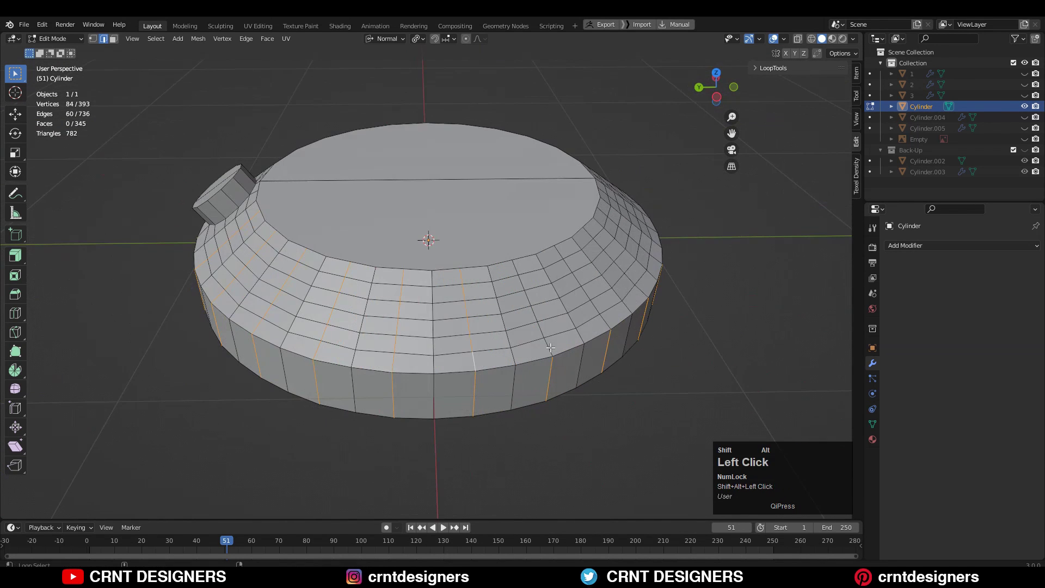
middle_click_drag(613, 323, 619, 339)
left_click(619, 339, "alt+shift")
middle_click_drag(680, 280, 483, 270)
left_click(691, 315, "alt+shift")
scroll(659, 296, "down", 4)
left_click(390, 161, "alt+shift")
middle_click_drag(391, 161, 635, 153)
Step: Apply Set Flow with tension 180 to the selected alternate loops in the top view
right_click(635, 153)
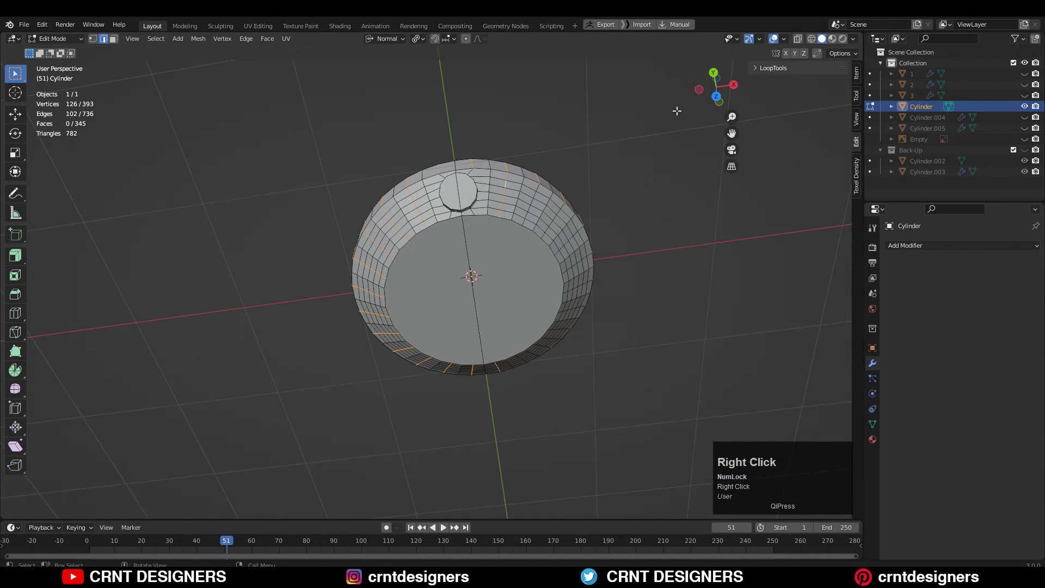
left_click(717, 98)
scroll(646, 332, "down", 2)
right_click(646, 332)
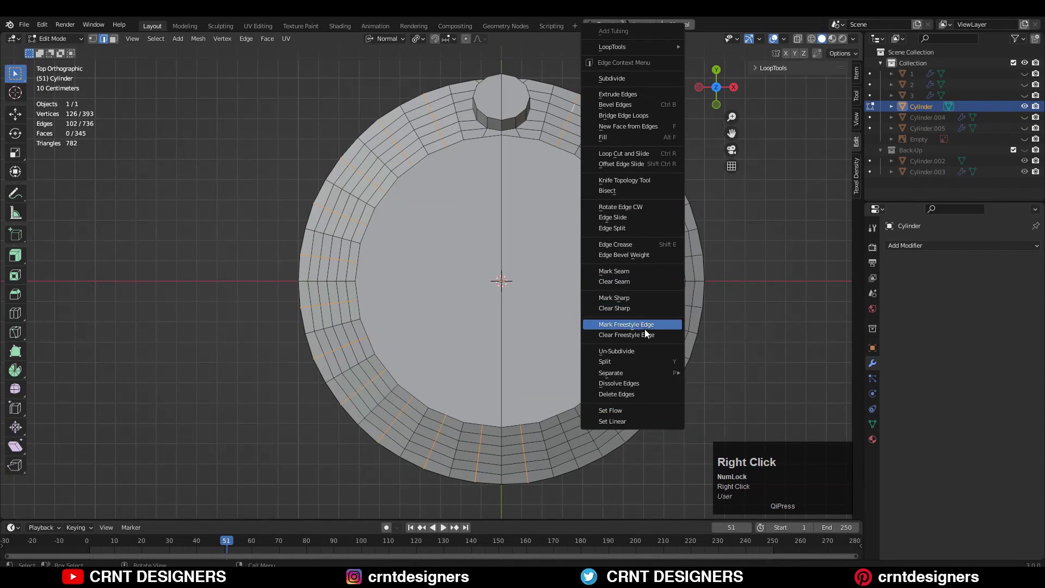
left_click(635, 410)
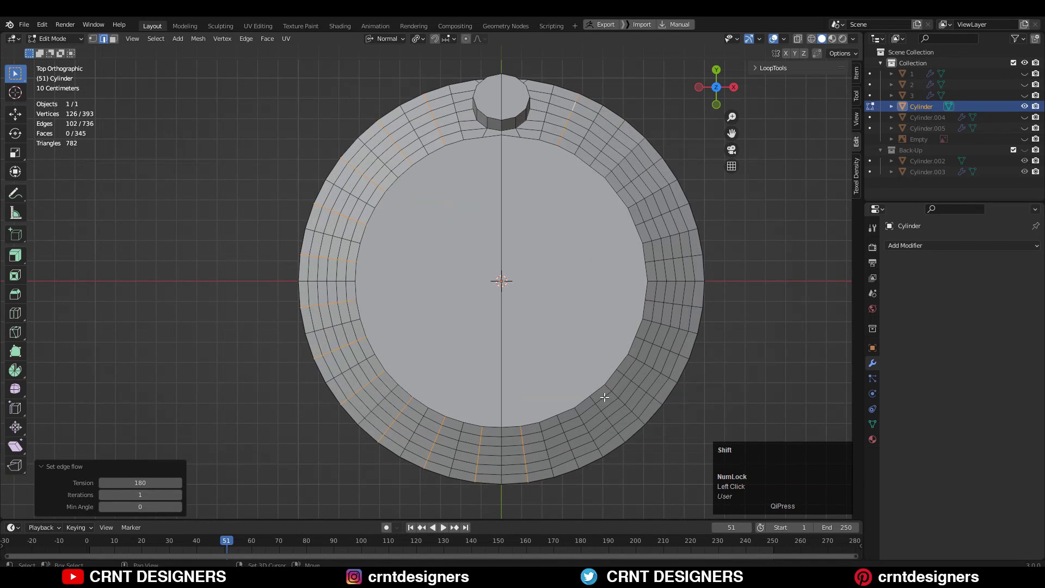
key("ctrl+z")
key("ctrl+shift+z")
Step: Symmetrize the whole mesh to copy the smoothed rim loops to the other half
middle_click_drag(592, 265, 534, 249, "shift")
key("a")
left_click(198, 39)
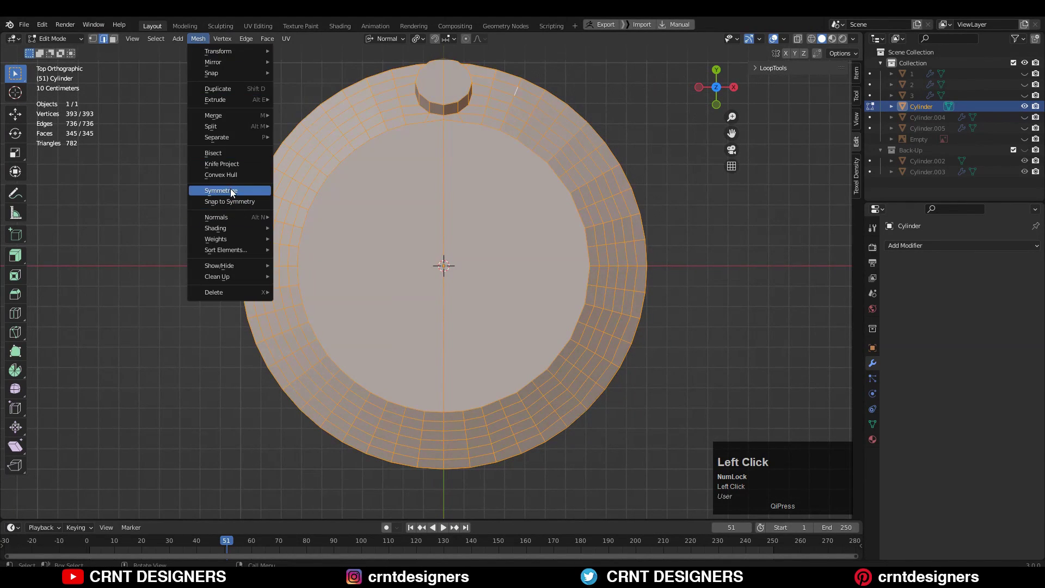
left_click(230, 191)
left_click(211, 158)
Step: Inset the disc's large circular top face to create a narrow ring of faces
middle_click_drag(462, 257, 462, 282, "shift")
scroll(462, 282, "up", 2)
key("3")
left_click(490, 286)
key("i")
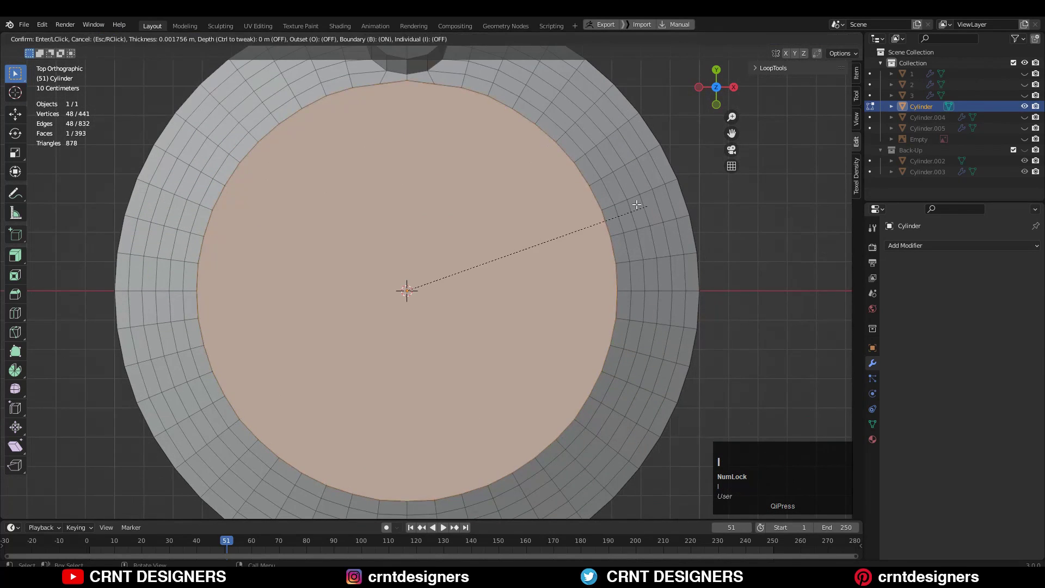
left_click(613, 203)
Step: Apply Set Flow to the two short inset-ring edges beside the centerline near the small cylinder
key("1")
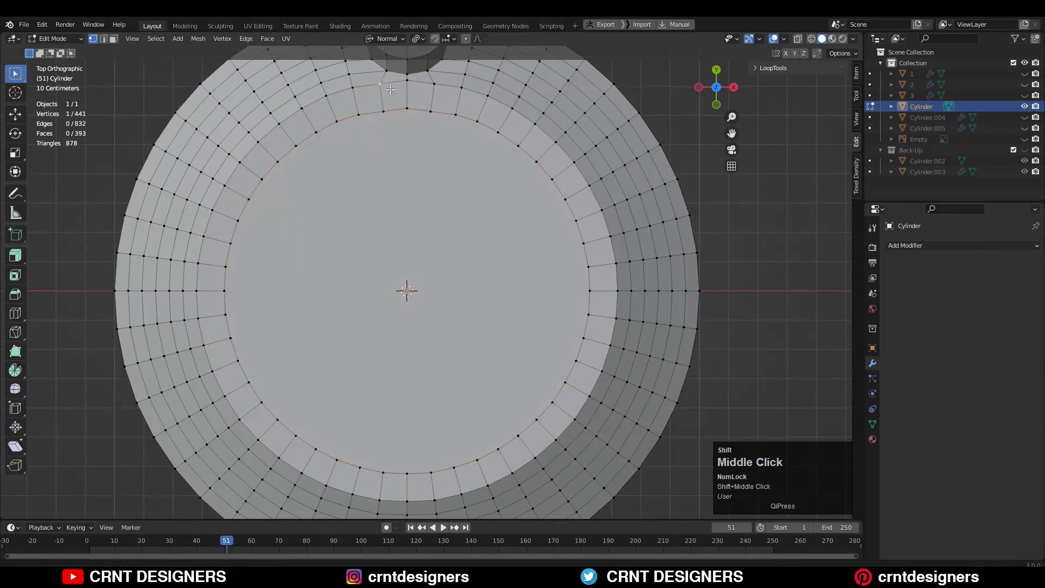
middle_click_drag(390, 90, 406, 148, "shift")
key("2")
left_click(399, 155)
right_click(480, 155)
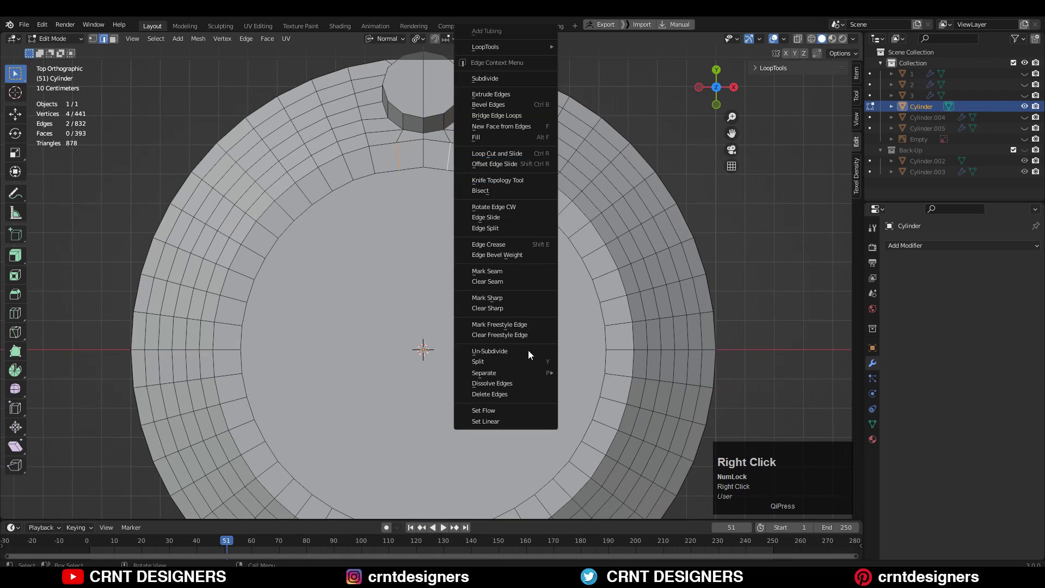
left_click(528, 409)
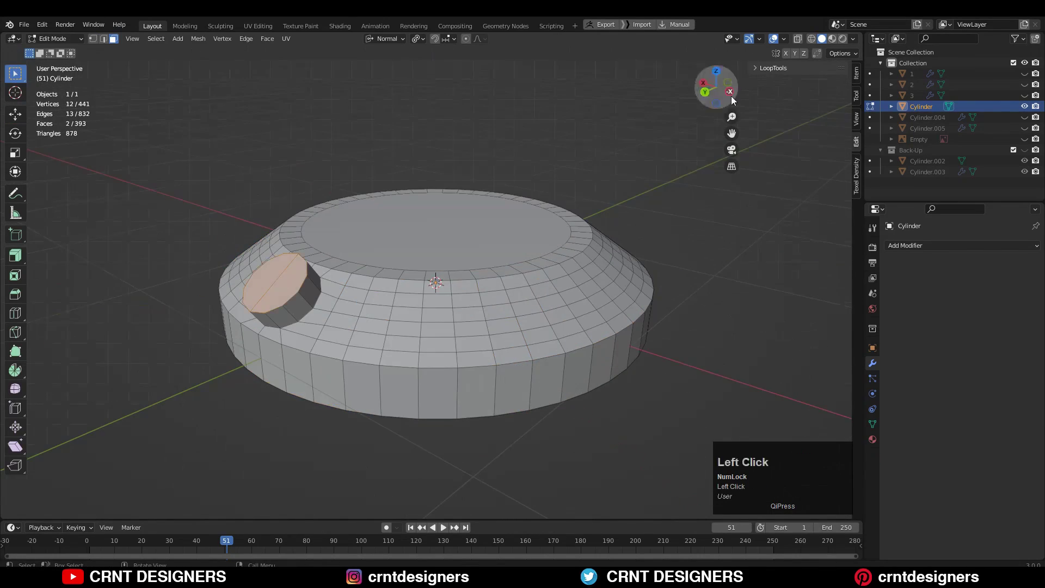
Step: Lengthen the small angled cylinder by moving its two end faces outward, and inspect the shape in Object Mode
left_click_drag(385, 226, 373, 201)
key("Tab")
middle_click_drag(376, 202, 506, 305)
middle_click_drag(506, 305, 305, 169, "shift")
middle_click_drag(305, 169, 383, 217, "shift")
key("Tab")
Step: Add one centered horizontal loop cut around the base's vertical side wall
key("ctrl+r")
left_click(532, 286)
right_click(532, 286)
Step: Select the four lower side-wall faces centered on the -X side and extrude them in place
key("3")
left_click(713, 91)
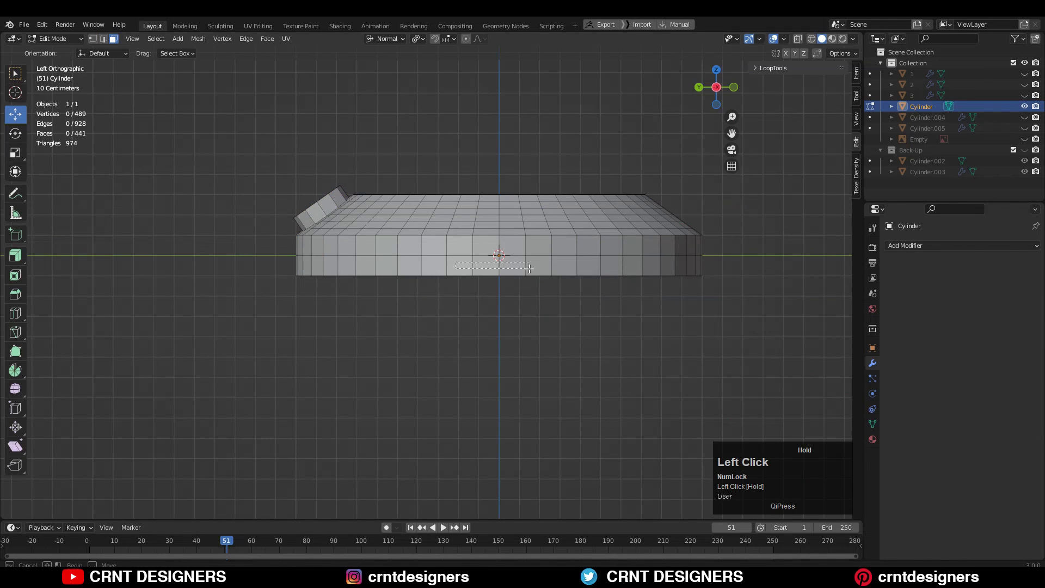
scroll(551, 277, "up", 2)
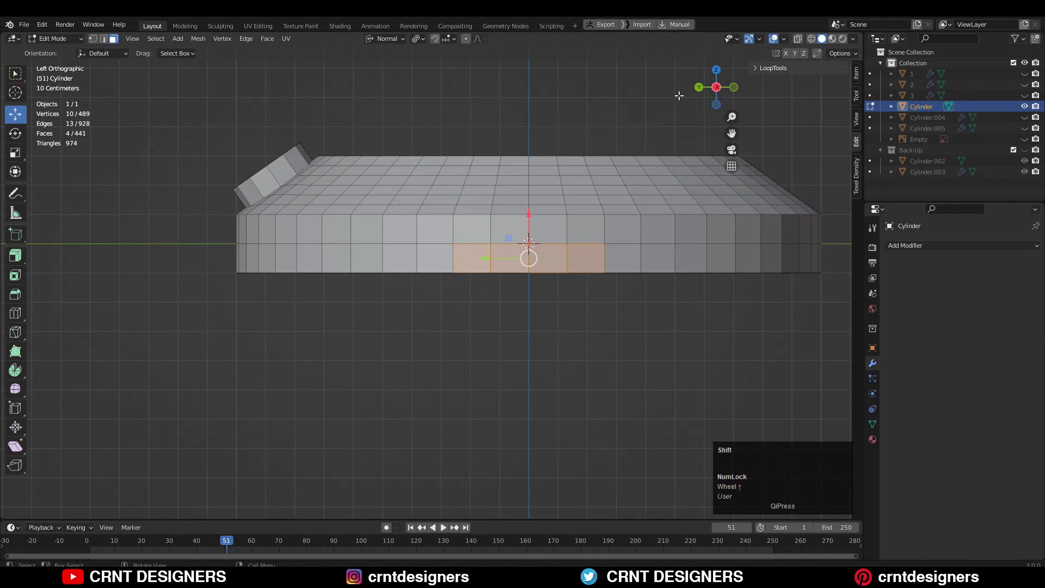
left_click(715, 71)
middle_click_drag(264, 273, 436, 189, "shift")
mouse_move(328, 294)
left_mouse_down()
mouse_move(321, 278)
mouse_move(328, 293)
left_mouse_up()
key("s")
key("x")
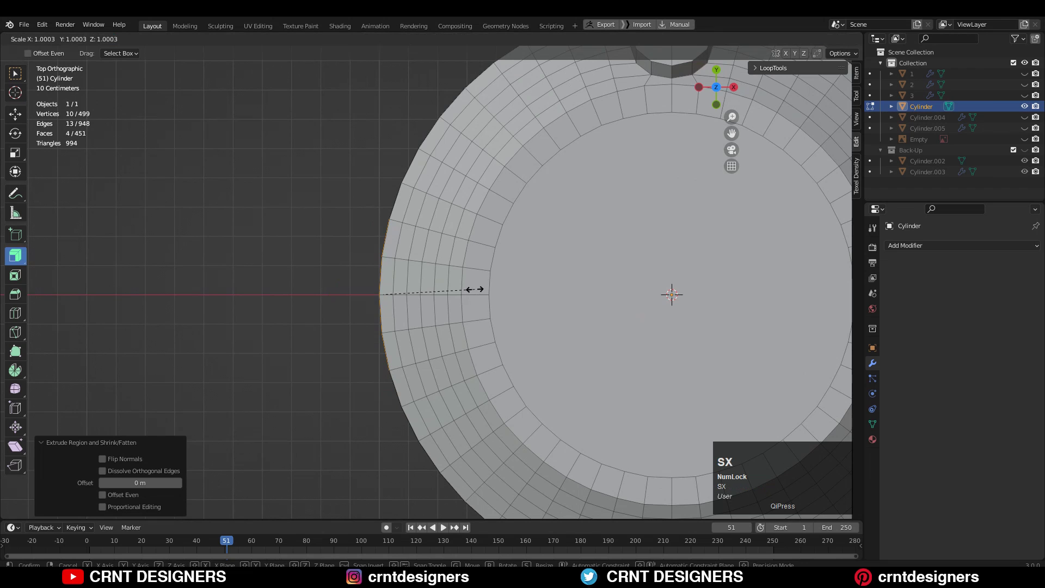
left_click(474, 289)
Step: Move the extruded side faces outward along their normal to form a tab, ending with a 0.17603 m move
left_click(15, 113)
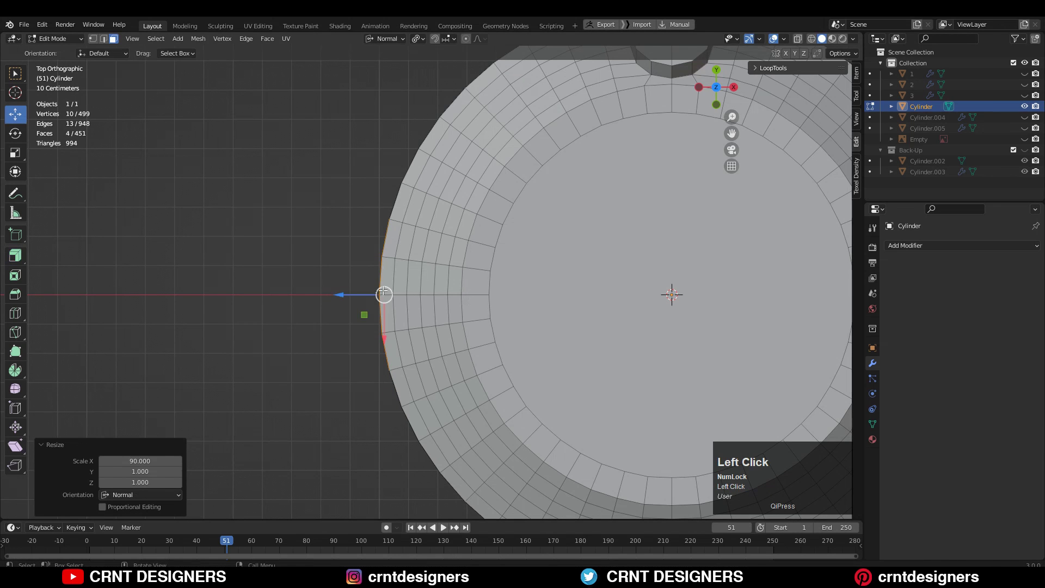
left_click_drag(359, 295, 322, 292)
middle_click_drag(366, 261, 375, 293)
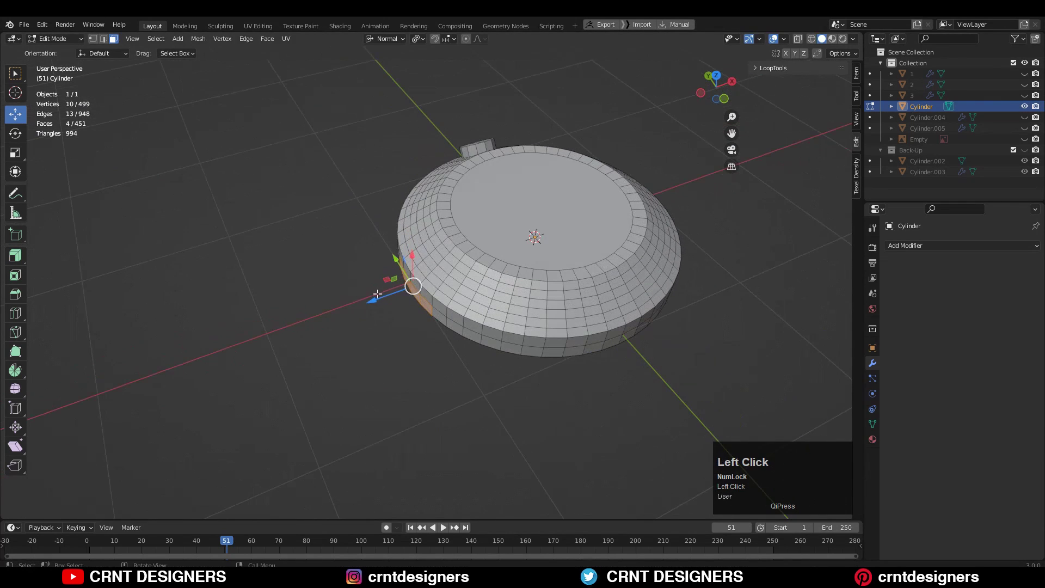
left_click_drag(376, 294, 354, 298)
Step: Flatten the tab's curved end faces by scaling them to 0 along normal Z
left_click(719, 78)
scroll(490, 234, "up", 4)
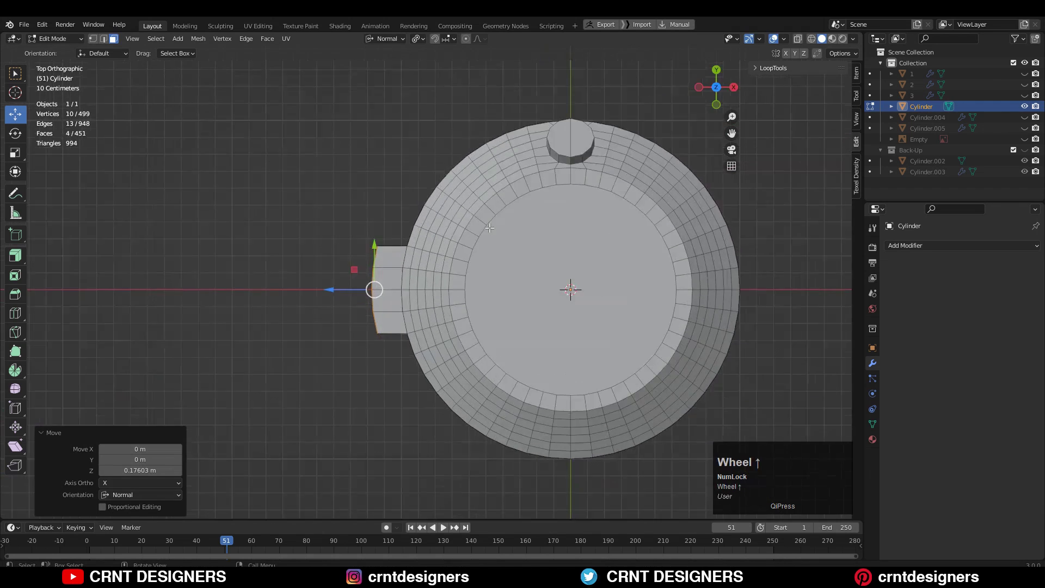
key("s")
key("z")
left_click(494, 224)
Step: Narrow the tab's end to about half its width along normal Y and move it inward about 0.06 m
middle_click_drag(403, 220, 407, 223, "shift")
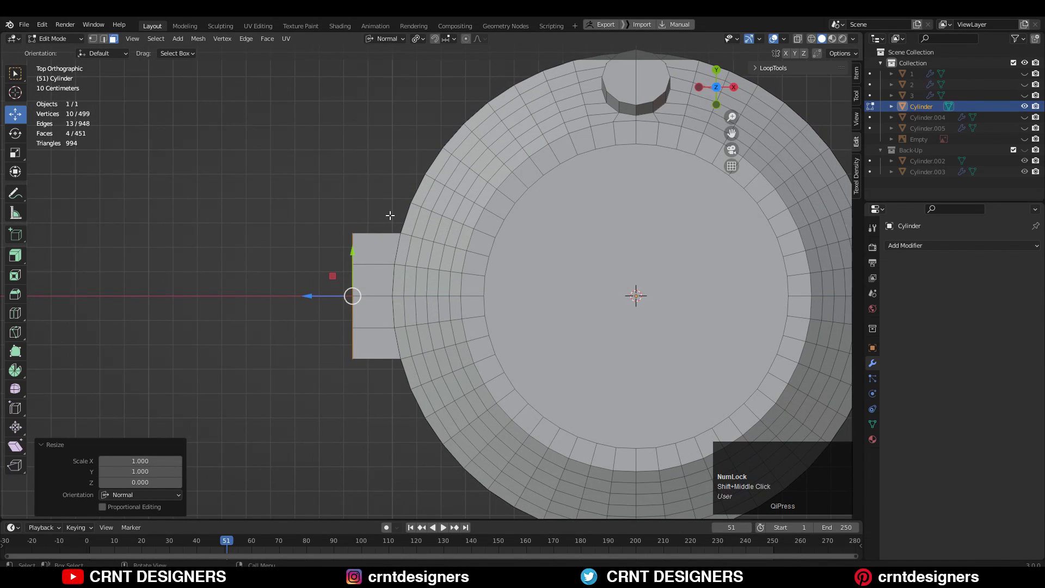
key("s")
key("y")
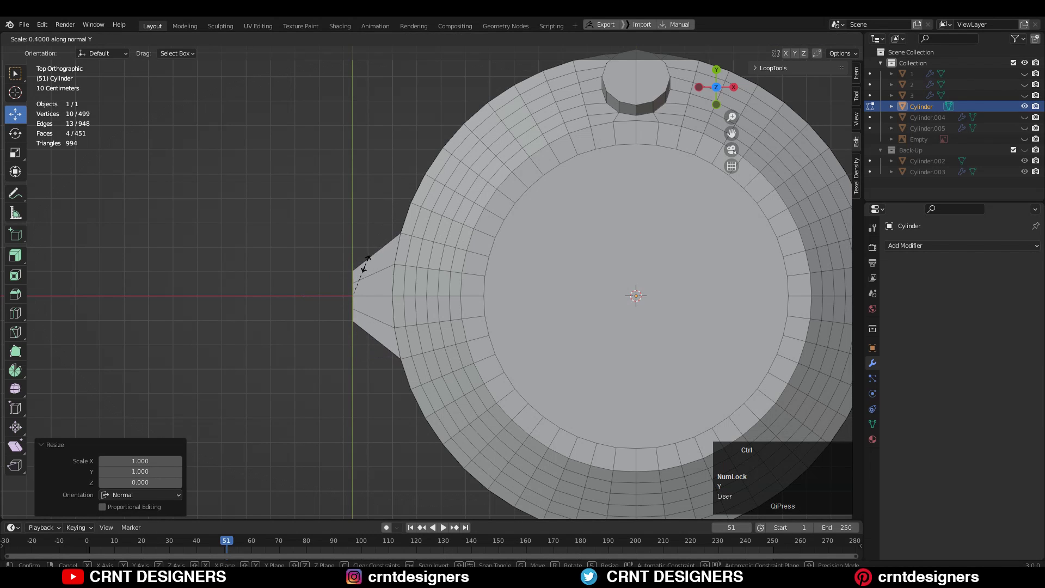
left_click(374, 251)
mouse_move(317, 294)
left_mouse_down("ctrl")
mouse_move(342, 294)
mouse_move(332, 291)
left_mouse_up("ctrl")
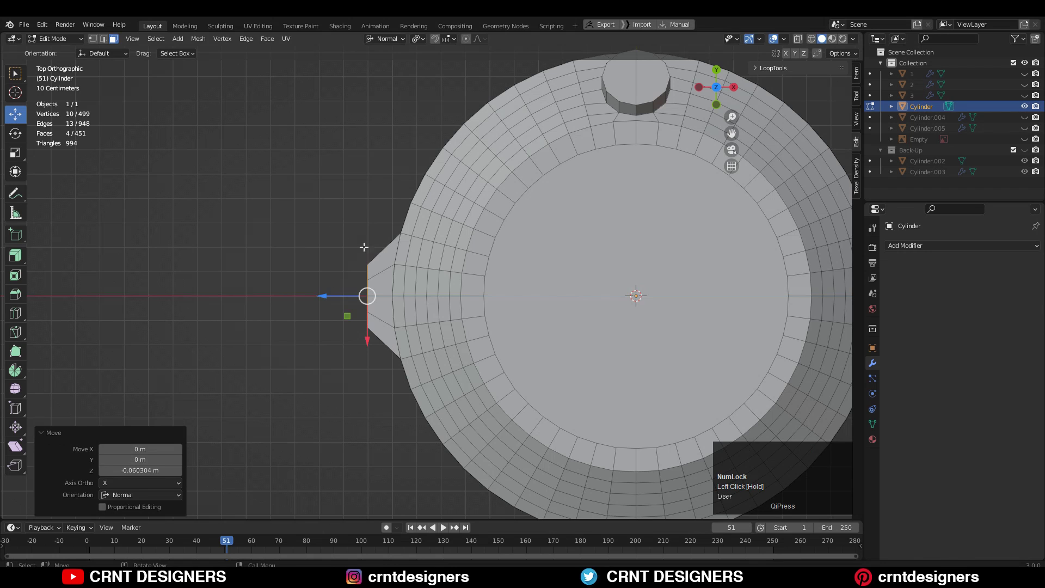
Step: Enable X-ray, select a vertical corner edge at the tab's end, and switch the transform orientation to Global
key("1")
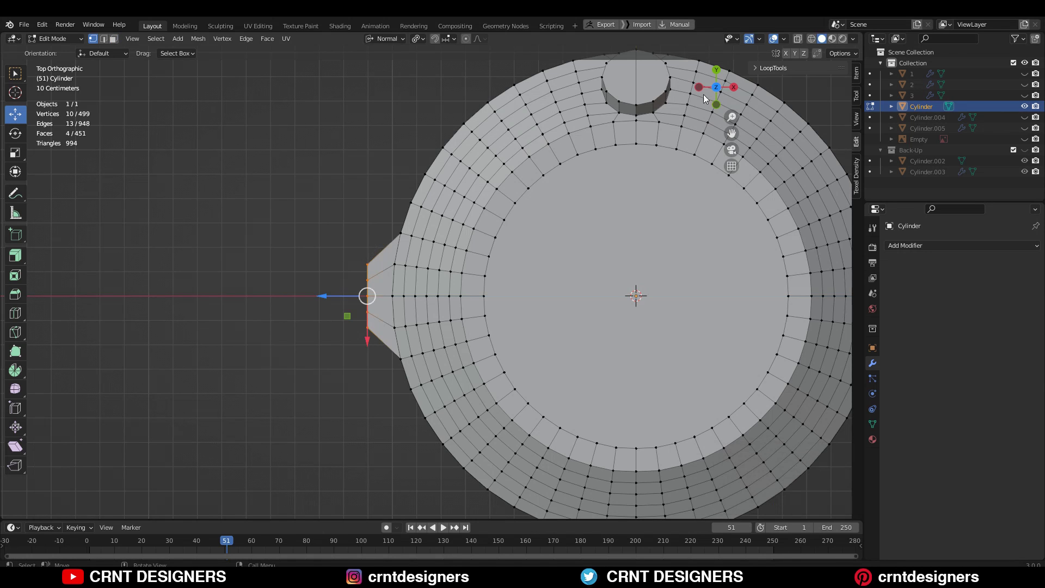
left_click(797, 39)
left_click_drag(372, 270, 373, 271)
key("2")
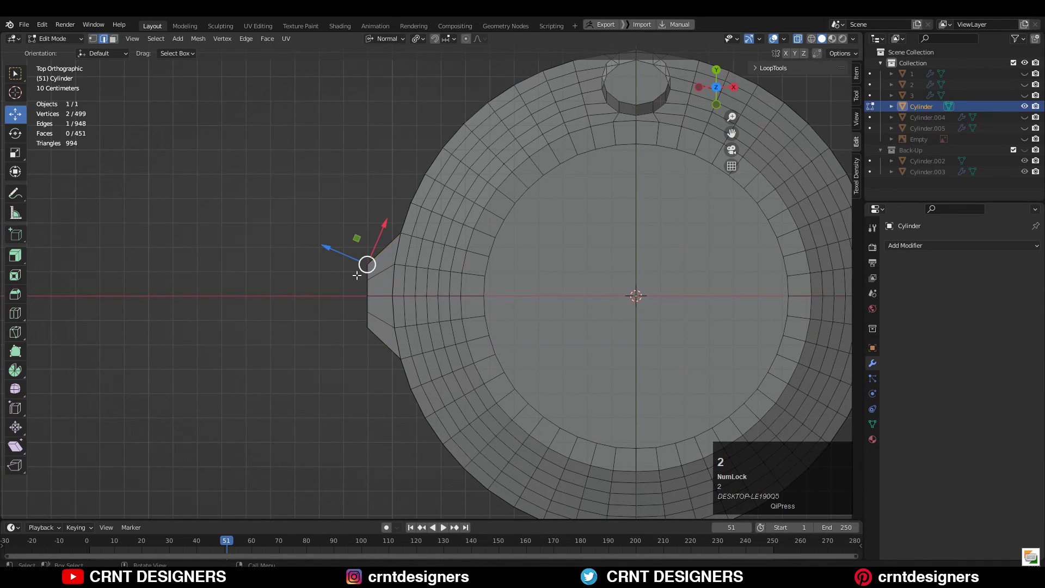
left_click(385, 38)
left_click(362, 71)
left_click(386, 334, "shift")
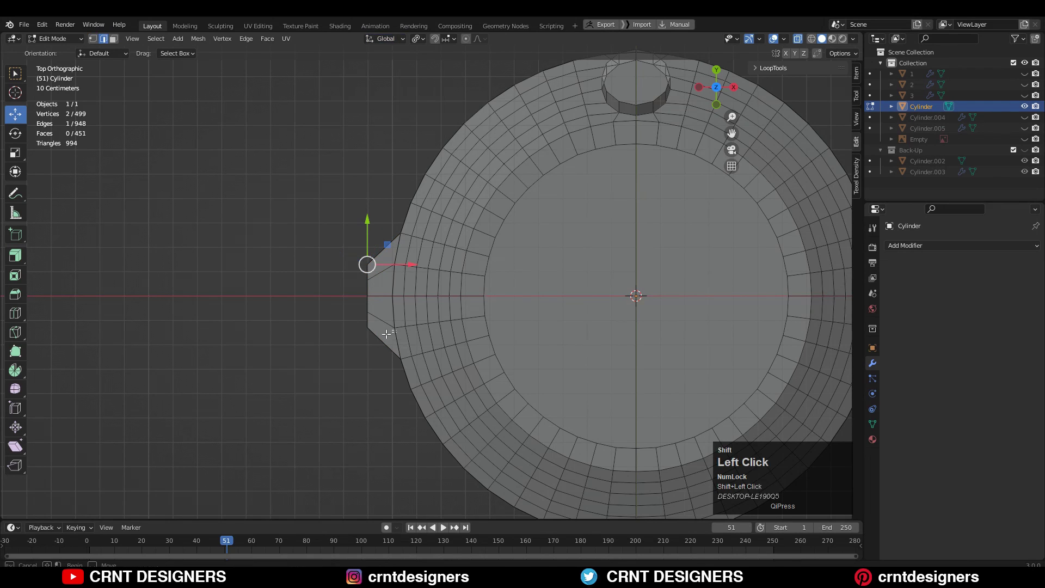
left_click(373, 252)
key("g")
key("g")
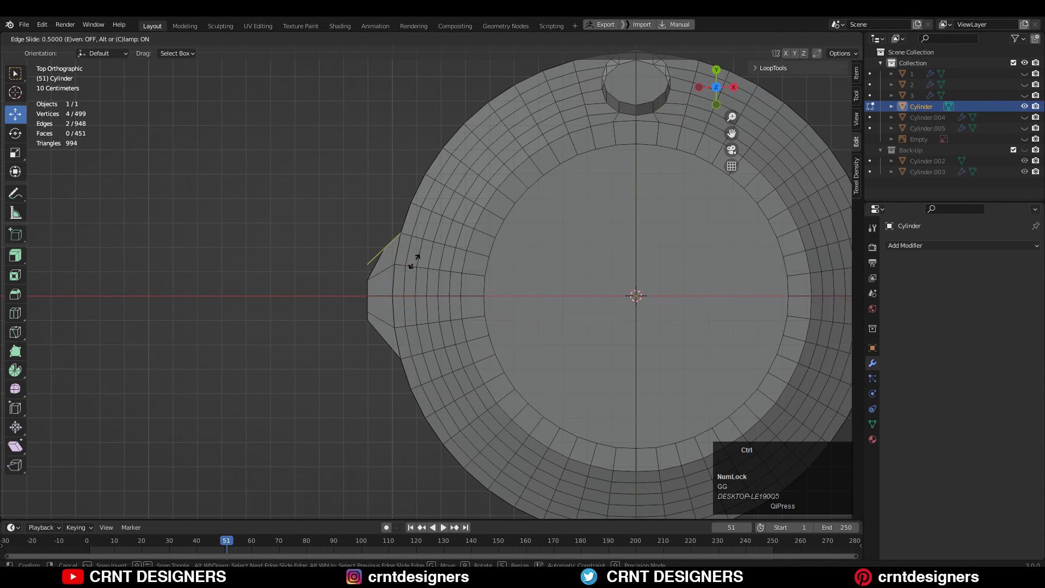
right_click(415, 258)
Step: Try to edge-slide the tab's upper outermost vertical edge along the slanted side wall, and undo the change
scroll(381, 255, "up", 3)
left_click(328, 247)
key("g")
key("g")
left_click(401, 224, "ctrl")
middle_click_drag(367, 253, 387, 244, "shift")
key("1")
key("ctrl+z")
key("ctrl+z")
key("ctrl+z")
Step: Edge-slide the outermost vertical edges at both ends of the tab back along the slanted sides toward the disc
key("2")
left_click(343, 241)
key("g")
key("g")
left_click(429, 213, "ctrl")
left_click(342, 351)
key("g")
key("g")
left_click(436, 333, "ctrl")
Step: Widen the tab's flat end by scaling its remaining vertical edges outward along global Y
left_click_drag(322, 253, 358, 335)
key("s")
key("y")
left_click(368, 242, "ctrl")
left_click(362, 223)
Step: Try to dissolve a vertical edge on the tab's slanted side and reposition the neighbouring edge
middle_click_drag(320, 252, 422, 182, "shift")
left_click(383, 285)
left_click(375, 297)
middle_click_drag(381, 277, 475, 102)
scroll(457, 210, "up", 1)
middle_click_drag(457, 211, 353, 347)
key("ctrl+x")
left_click(449, 293)
key("ctrl+x")
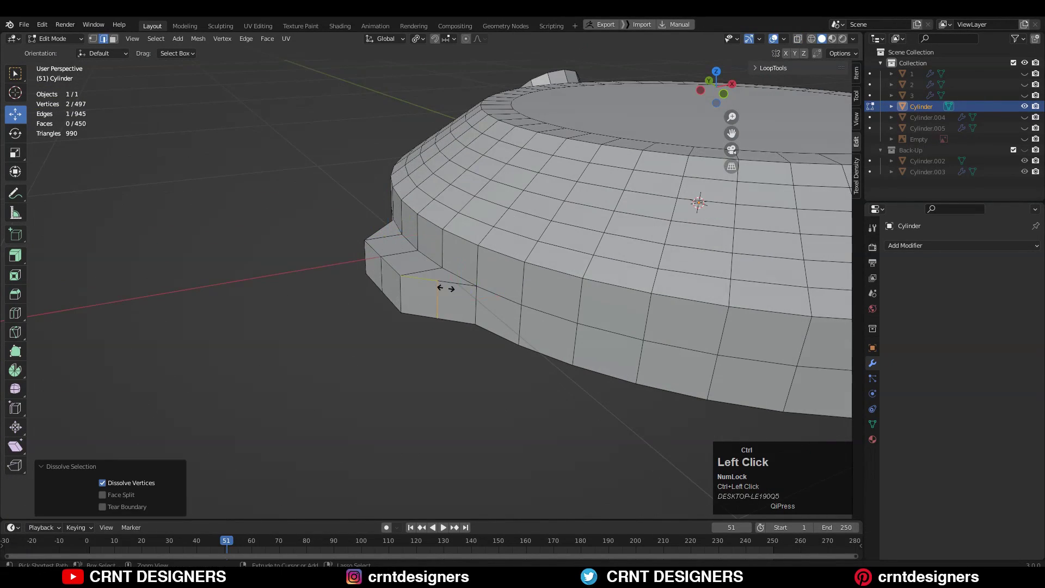
left_click(445, 288)
middle_click_drag(445, 288, 303, 281)
left_click(409, 282)
key("Tab")
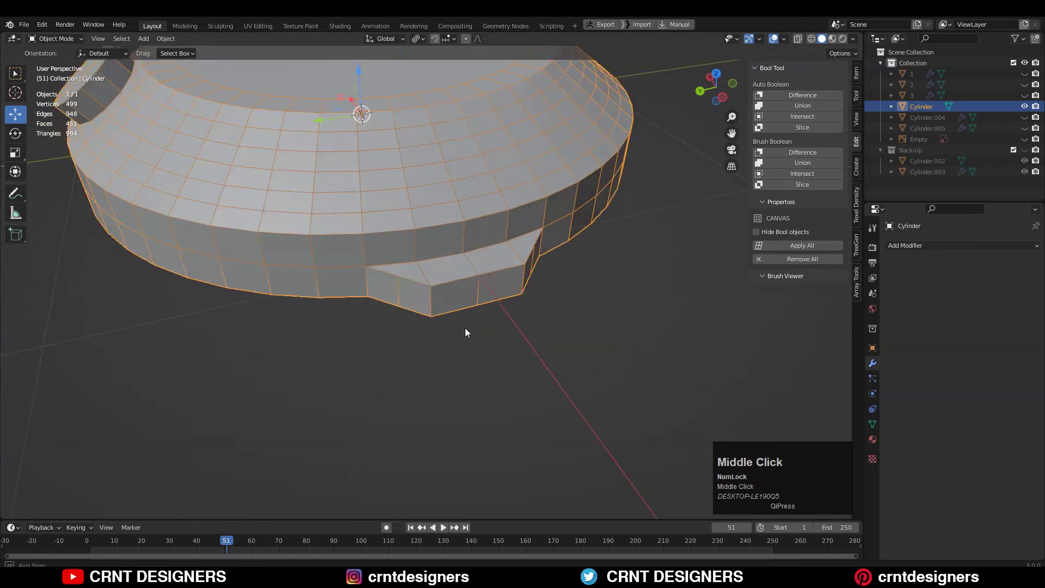
Step: Knife-cut support edges through the mesh parallel to the tab's flat end and both slanted sides, in top view
middle_click_drag(465, 328, 399, 354)
left_click(720, 71)
middle_click_drag(327, 272, 377, 277, "shift")
scroll(377, 276, "up", 6)
key("Tab")
left_click(797, 40)
left_click(15, 332)
middle_click_drag(293, 263, 354, 159, "shift")
scroll(354, 159, "up", 2)
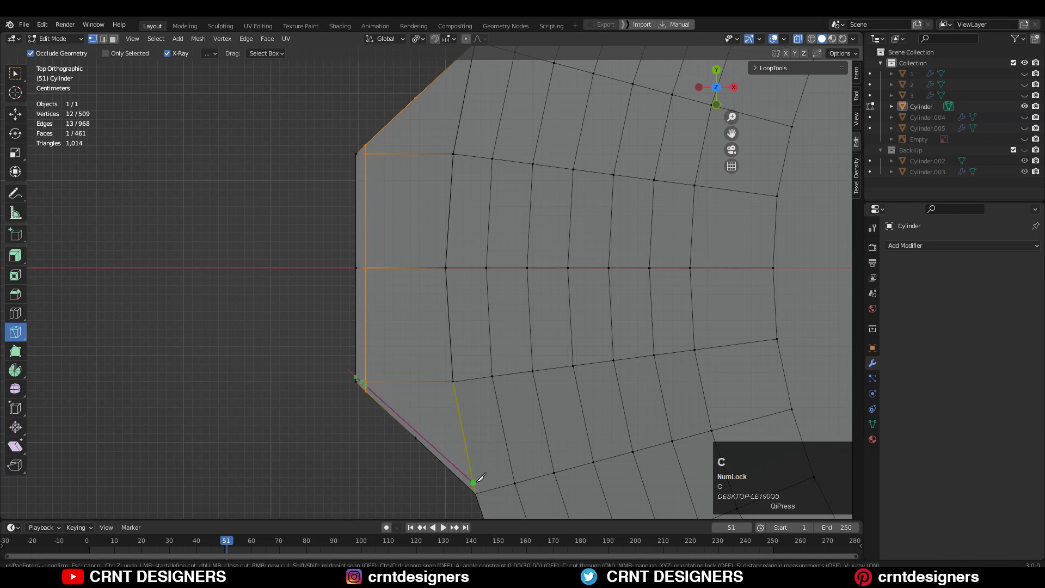
middle_click_drag(329, 326, 356, 486, "shift")
left_click(480, 315)
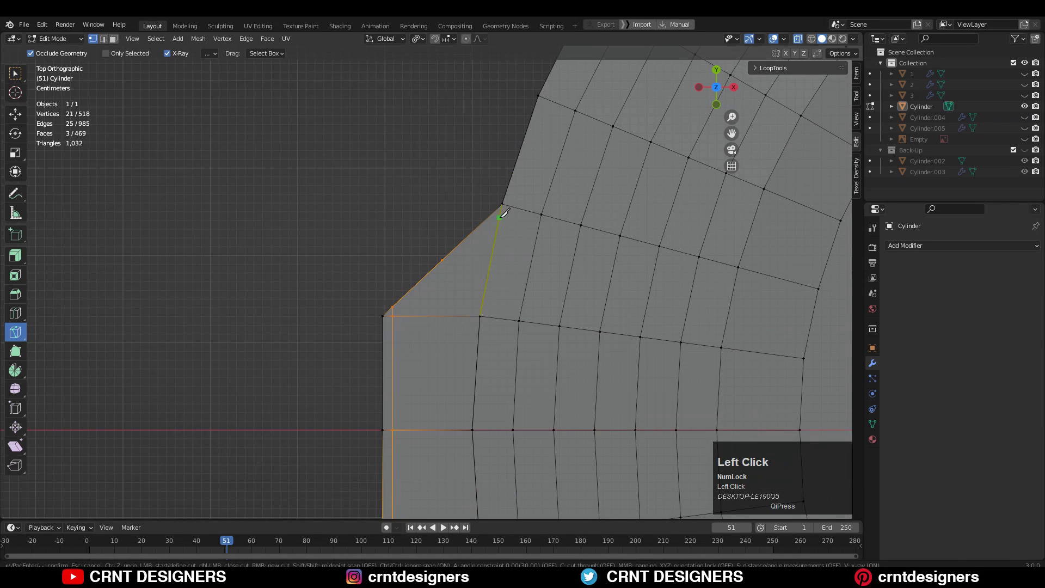
key("Return")
Step: Dissolve the stray short edges that the knife cuts left at both outer corners of the tab
scroll(350, 357, "down", 2)
scroll(347, 352, "up", 4)
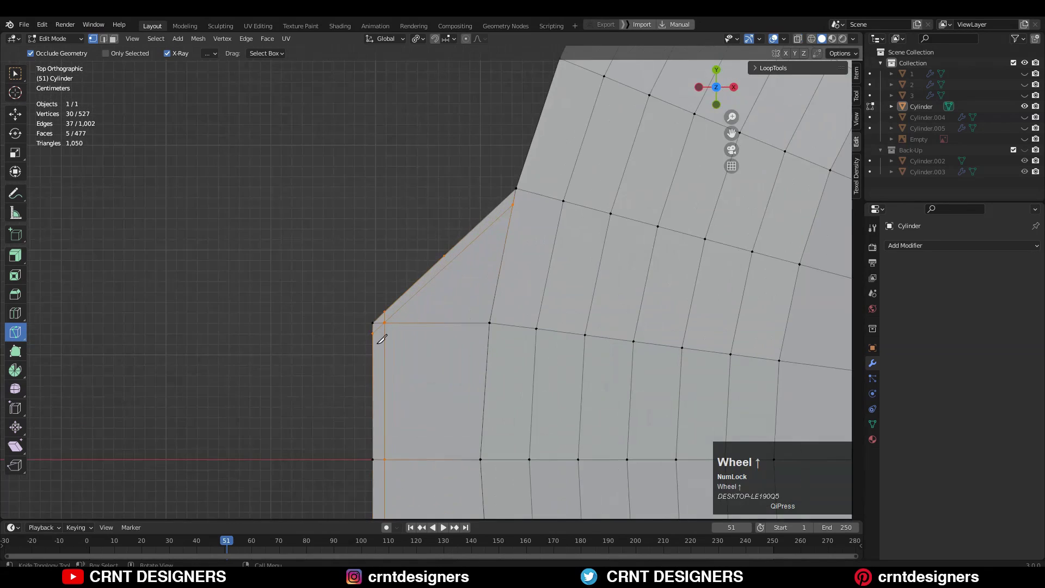
key("ctrl+x")
scroll(348, 347, "down", 4)
middle_click_drag(348, 346, 442, 52, "shift")
scroll(435, 261, "up", 2)
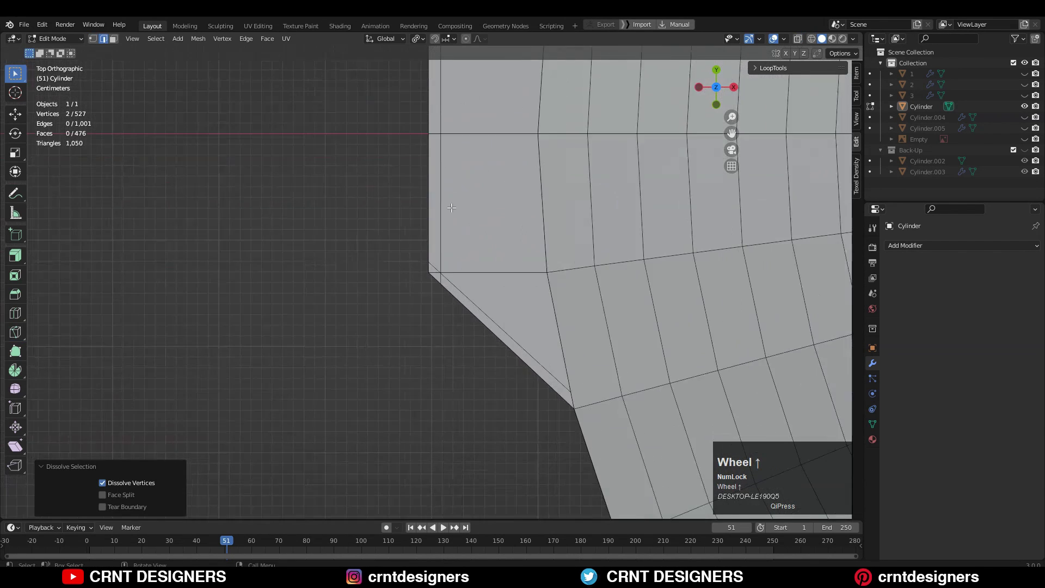
left_click(434, 273)
key("ctrl+x")
Step: Merge the nearly coincident vertices where the support cuts cross at the tab's corners, using At Center
scroll(429, 270, "up", 1)
scroll(462, 272, "up", 2)
key("1")
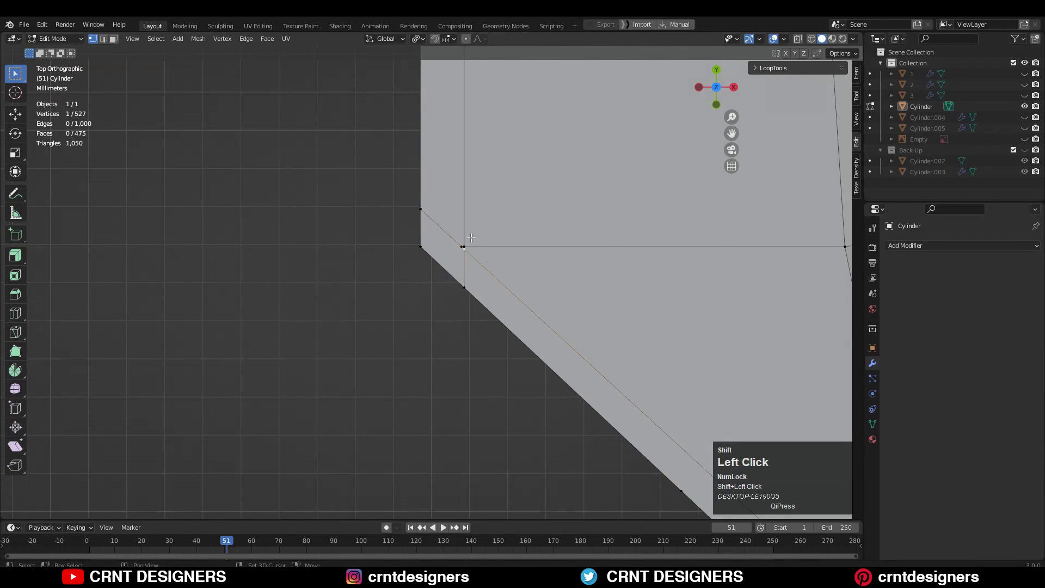
left_click(435, 175)
scroll(463, 217, "down", 5)
middle_click_drag(473, 262, 463, 185)
scroll(419, 250, "up", 4)
left_click_drag(423, 274, 381, 254)
key("m")
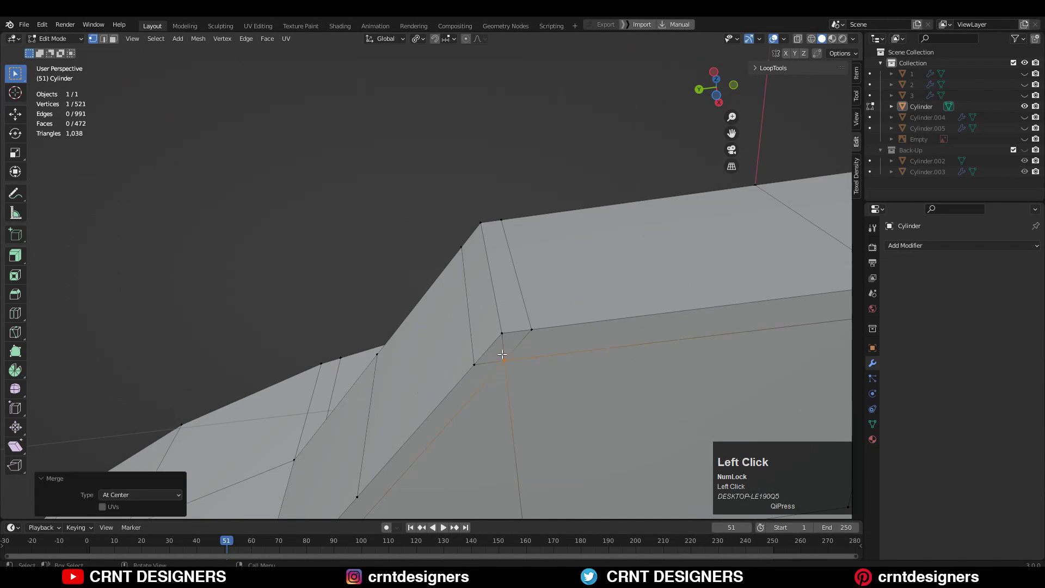
Step: Dissolve the leftover short edges linking the merged vertices to the tab's outer corners
key("2")
left_click(503, 347)
key("ctrl+x")
Step: Knife-cut a support line through the tab just outside its junction with the disc, parallel to the rim
scroll(503, 347, "down", 5)
middle_click_drag(503, 348, 599, 305)
middle_click_drag(760, 240, 590, 381)
scroll(590, 381, "up", 3)
left_click(433, 473)
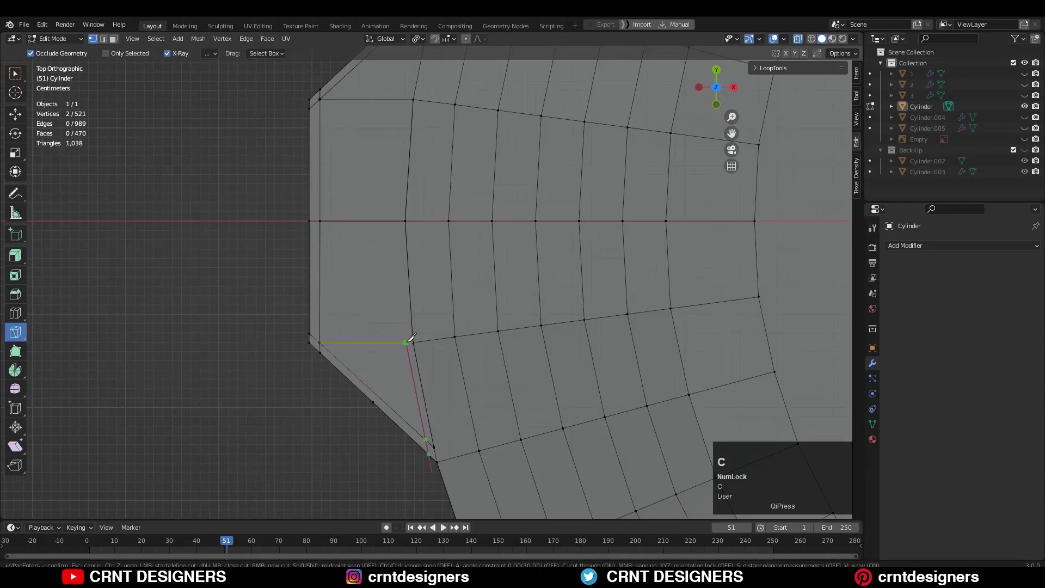
middle_click_drag(404, 215, 434, 445, "shift")
left_click(475, 165)
key("Return")
middle_click_drag(476, 165, 429, 278)
key("alt+z")
key("Tab")
left_click(713, 90)
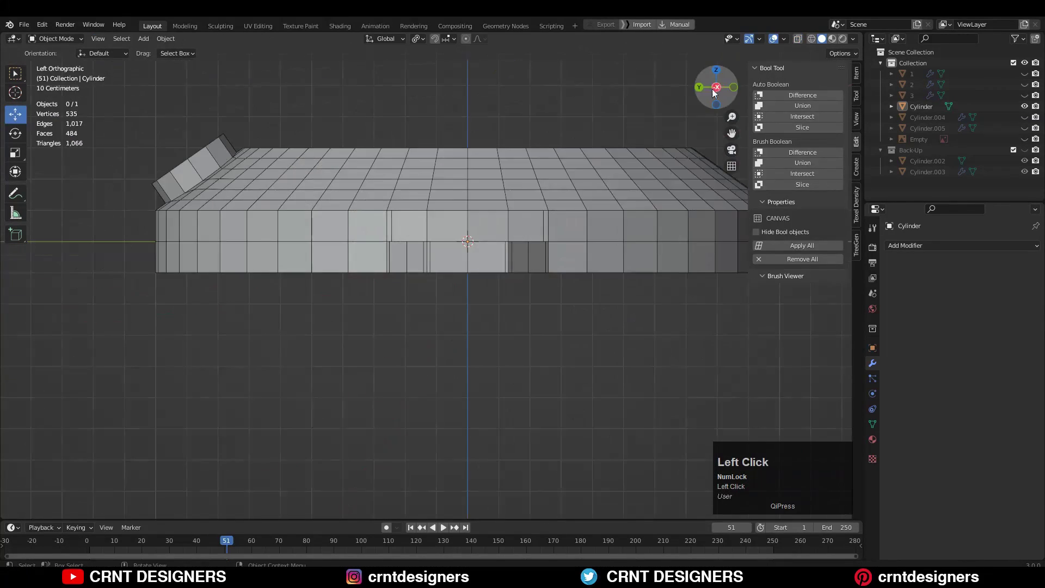
key("Tab")
key("c")
key("alt+z")
scroll(667, 159, "down", 3)
left_click_drag(667, 158, 268, 253)
scroll(462, 153, "up", 2)
left_click_drag(459, 151, 476, 236, "shift")
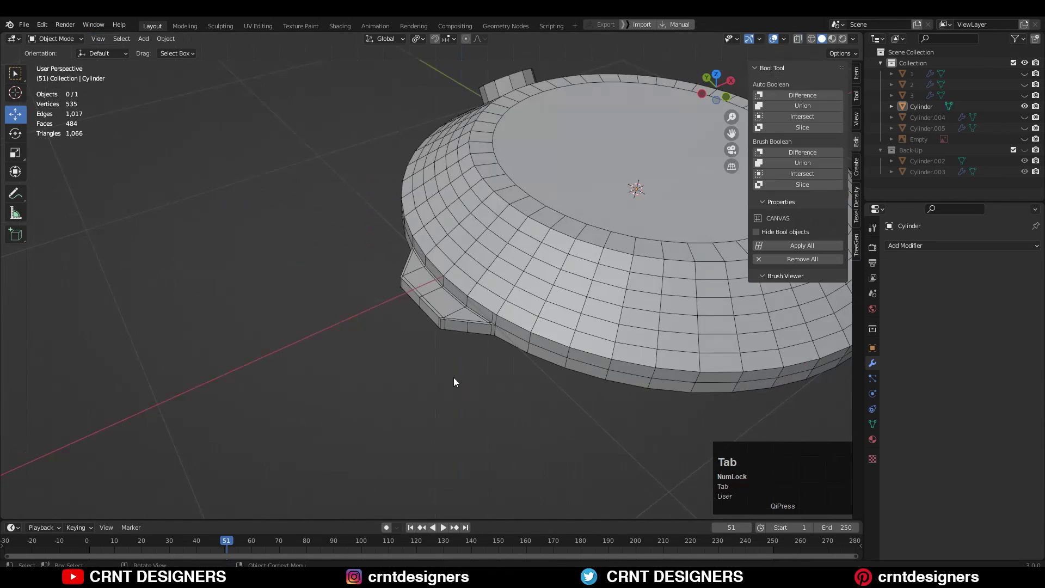
Step: Symmetrize the whole mesh so the tab is mirrored onto the opposite side of the disc, and save the file
key("ctrl+s")
key("KP_7")
scroll(541, 217, "down", 3)
left_click(549, 228)
key("Tab")
key("a")
middle_click_drag(580, 244, 534, 232, "shift")
left_click(198, 39)
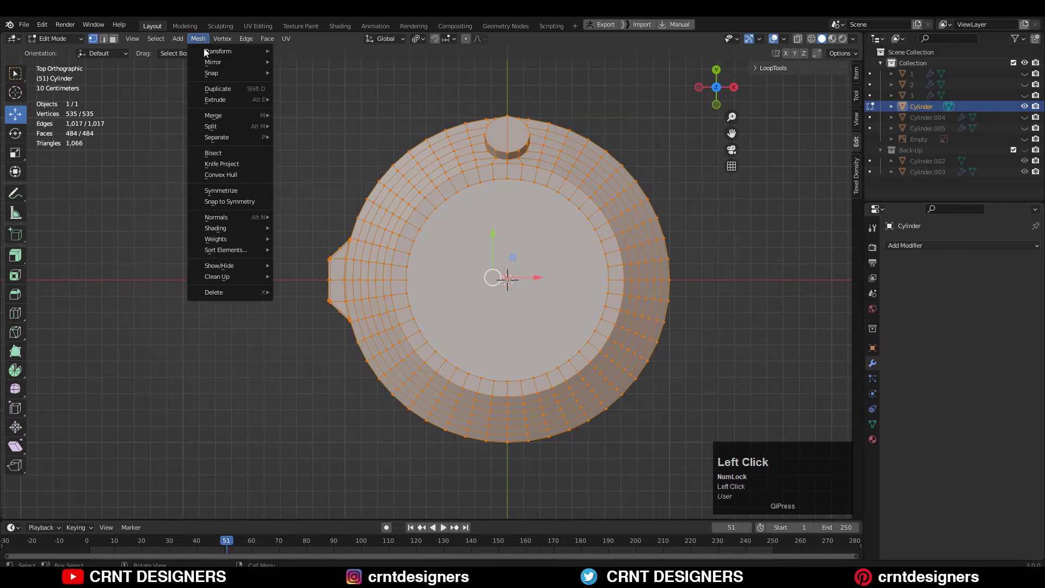
left_click(226, 191)
key("Tab")
left_click(703, 226)
middle_click_drag(703, 227, 610, 283)
key("ctrl+s")
Step: Add a Subdivision Surface modifier to the disc and turn off its display in Edit Mode
left_click(890, 245)
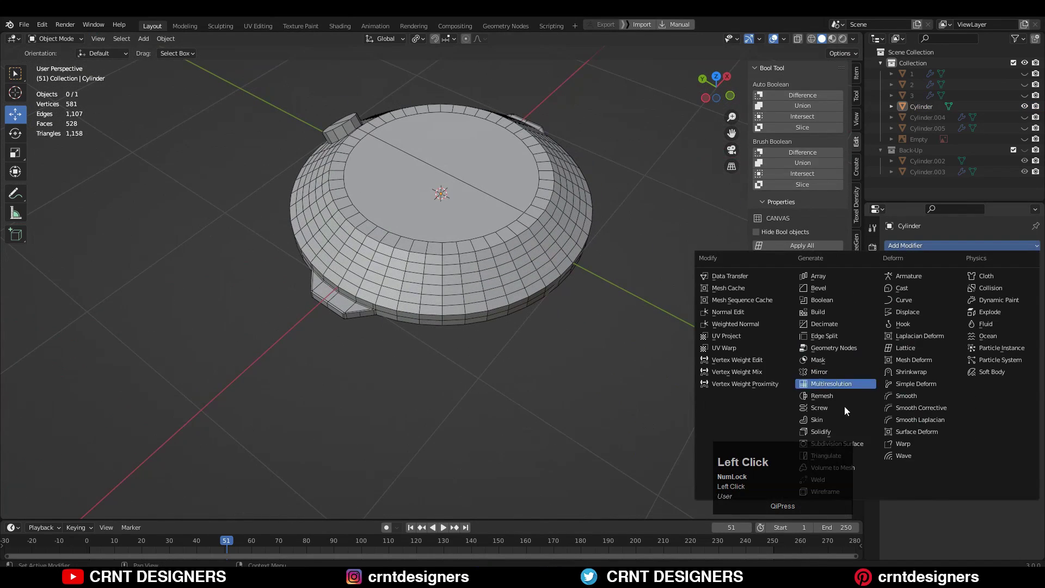
left_click(857, 444)
middle_click_drag(605, 322, 618, 240)
scroll(618, 239, "up", 2)
left_click(774, 38)
middle_click_drag(669, 174, 653, 136)
key("Tab")
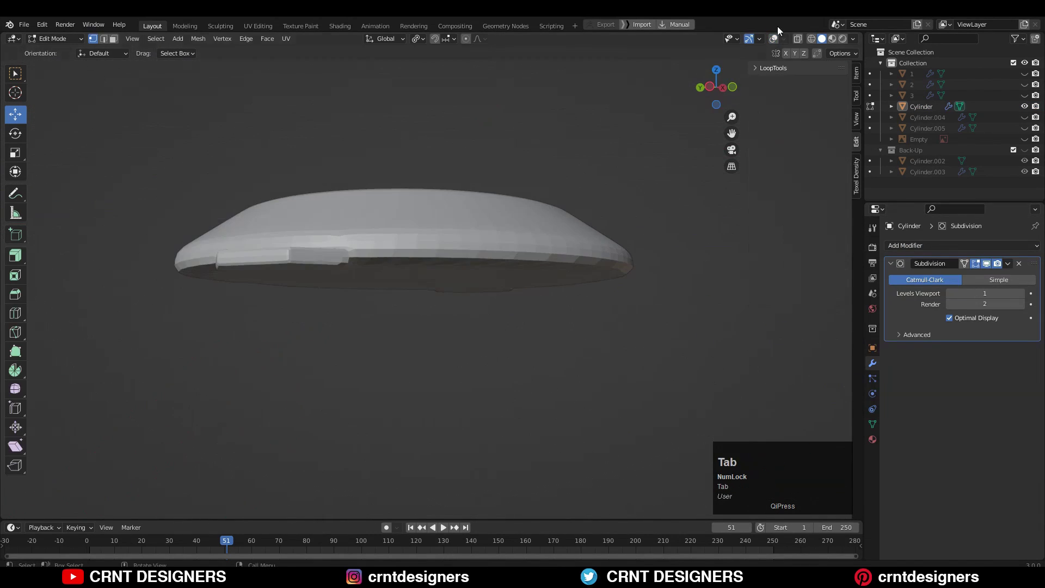
left_click(773, 39)
middle_click_drag(653, 261, 686, 147)
left_click(975, 264)
Step: Inset the two large faces on the disc's underside and scale them to 0.974
key("3")
left_click(396, 234)
left_click(395, 321, "shift")
scroll(354, 217, "up", 2)
middle_click_drag(674, 270, 662, 208, "shift")
key("i")
left_click(690, 227, "shift")
left_click(684, 231)
Step: Inset the two underside faces a second time with a thickness of 0.04447 m
scroll(670, 252, "down", 3)
key("i")
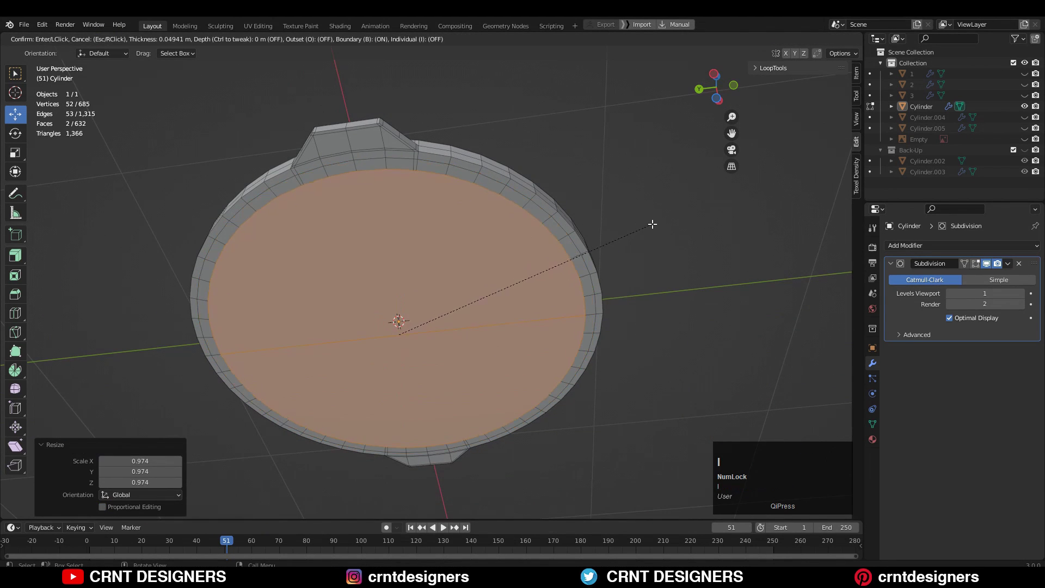
left_click(655, 223)
Step: Knife-cut a support edge across the sloped surface from each end of the tab to the inner top circle
scroll(506, 283, "up", 2)
middle_click_drag(544, 182, 479, 253)
middle_click_drag(381, 245, 438, 301, "shift")
scroll(430, 283, "up", 1)
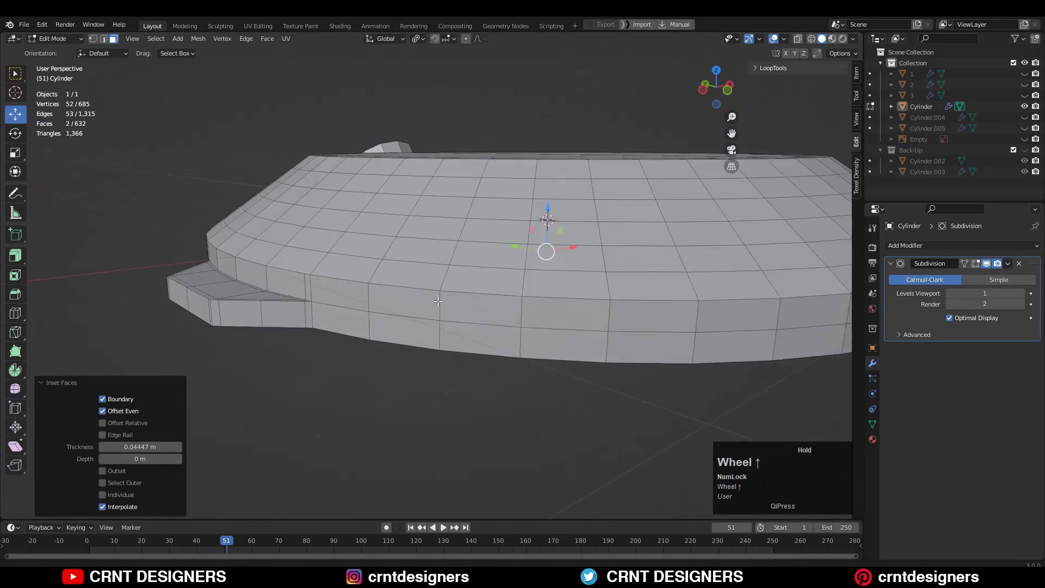
scroll(438, 301, "up", 1)
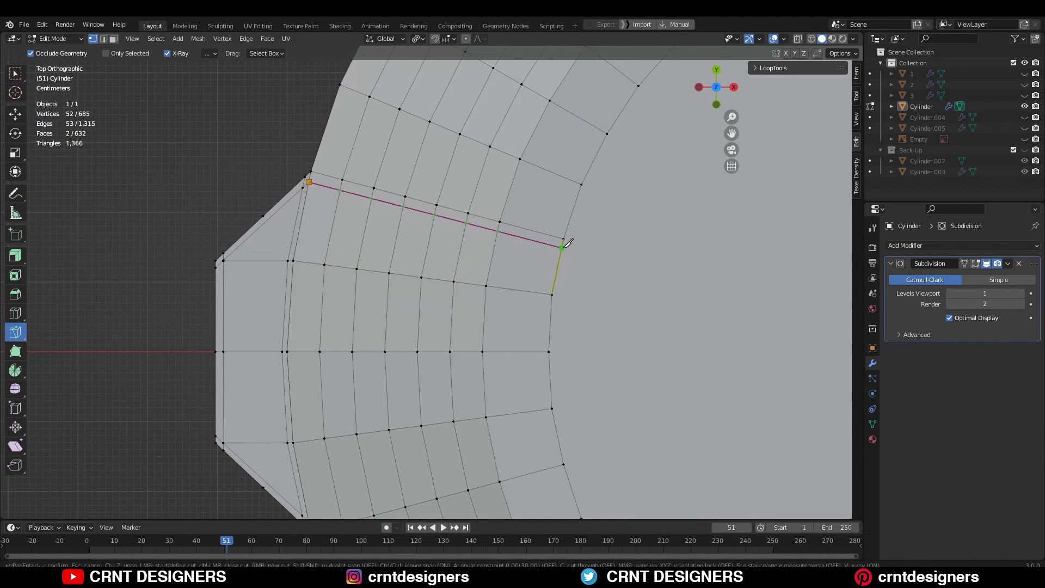
middle_click_drag(566, 243, 324, 354, "shift")
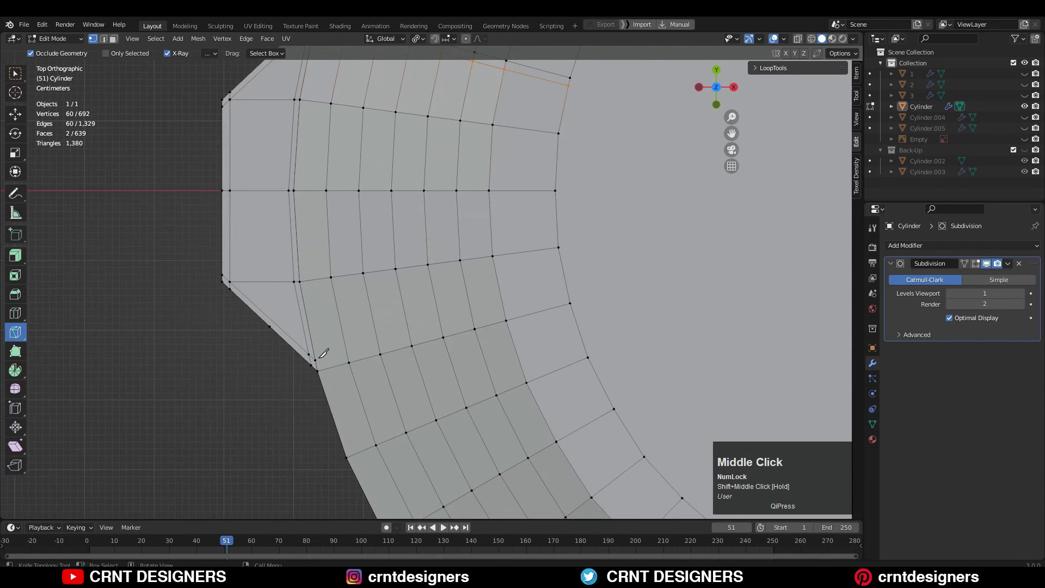
scroll(570, 288, "down", 4)
Step: Add support edge loops just below the disc's upper rim edge at slide factor -0.700 and just above it on the slope
middle_click_drag(570, 288, 539, 264)
scroll(500, 276, "up", 3)
key("ctrl+r")
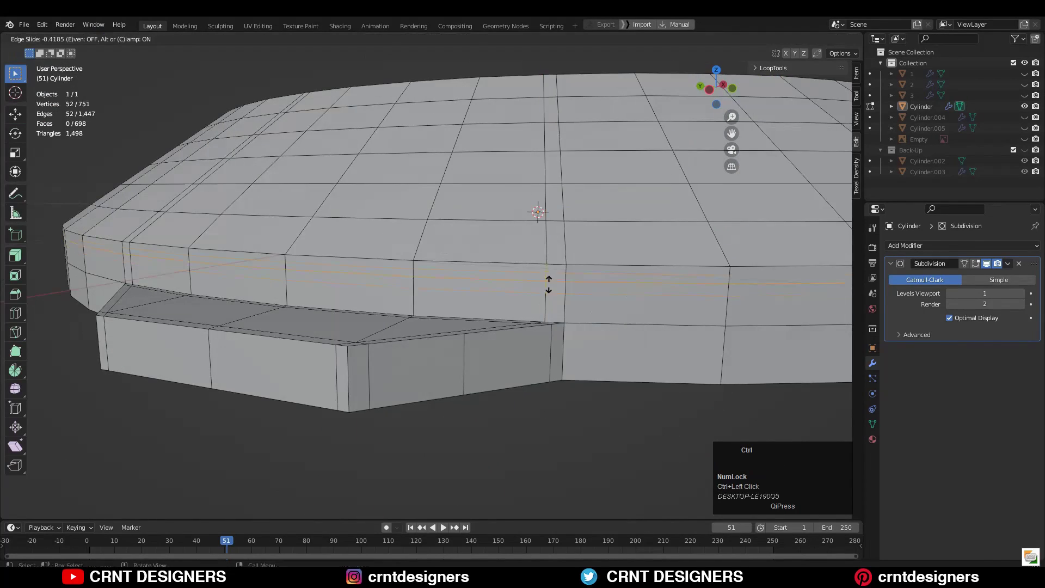
left_click(548, 284)
key("ctrl+r")
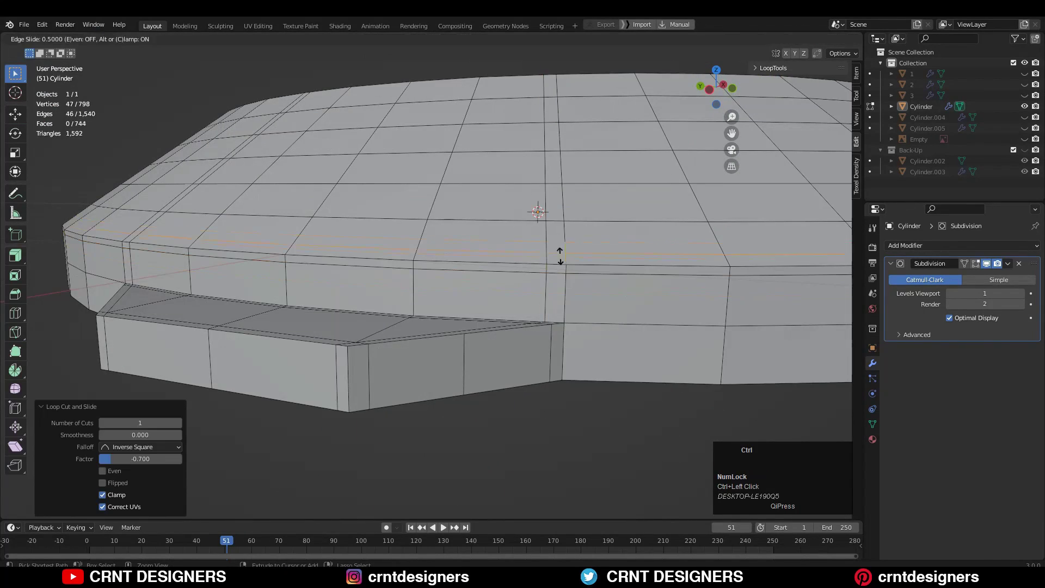
left_click(559, 255)
Step: Add a support edge loop around the side just below the tab's upper edge at slide factor -0.800
key("Tab")
left_click(773, 39)
middle_click_drag(606, 163, 647, 229)
scroll(647, 229, "up", 3)
left_click(774, 39)
key("Tab")
key("ctrl+r")
left_click(404, 356)
left_click(406, 363)
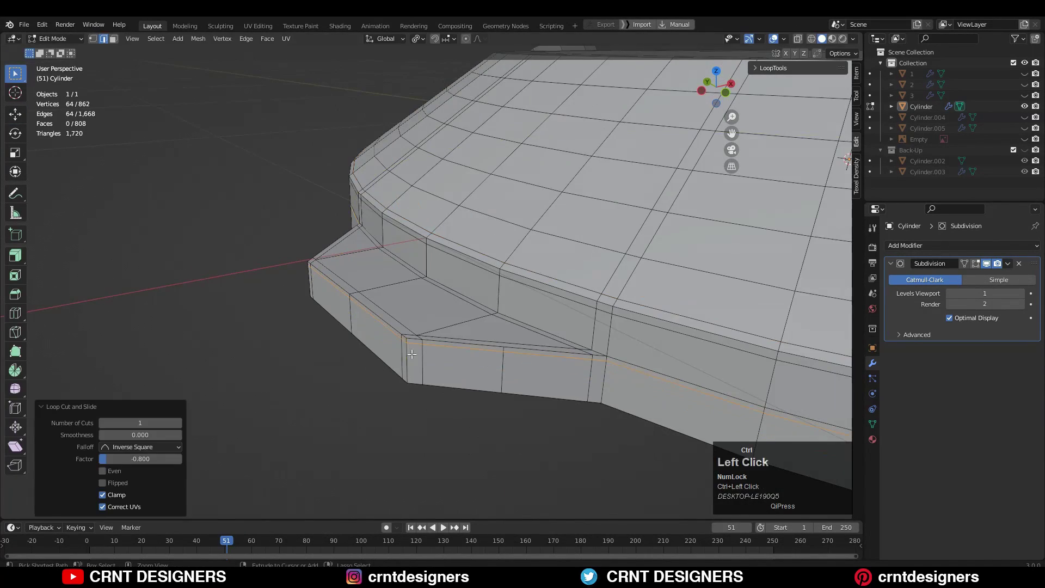
Step: Add a support edge loop around the side just above the disc's lower edge
key("ctrl+r")
left_click(428, 409)
left_click(429, 420)
Step: Inspect the subdivided disc, its rim cylinder and side tabs in object mode with the overlays hidden
key("Tab")
left_click(455, 398)
key("Tab")
middle_click_drag(455, 397, 478, 230)
left_click(773, 39)
middle_click_drag(566, 229, 511, 273)
left_click(507, 224)
middle_click_drag(507, 223, 462, 275)
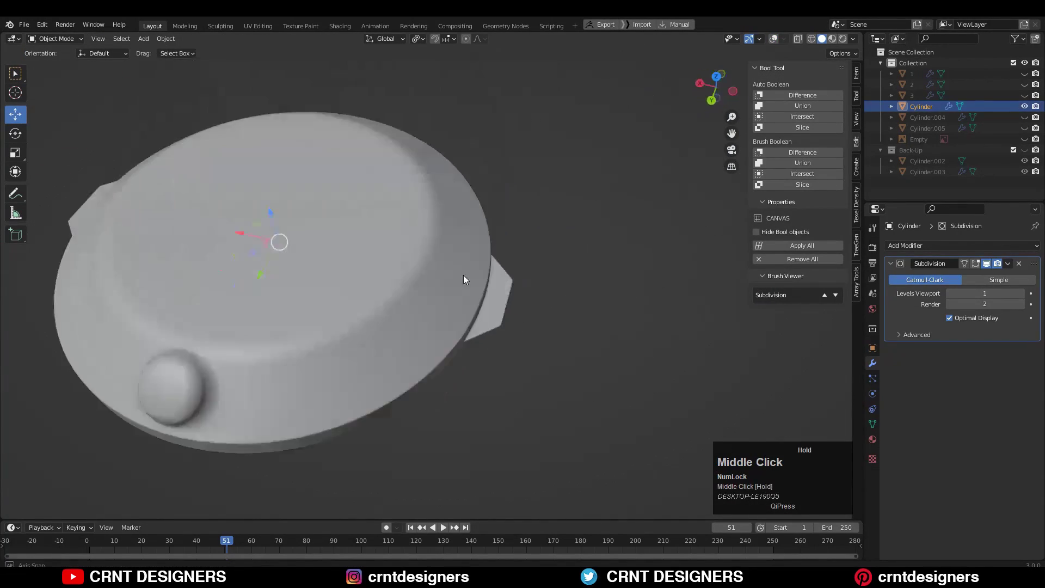
left_click(773, 39)
Step: Dissolve the edge on the angled rim cylinder's cap and inset the cap face by 0.01372 m
scroll(143, 369, "up", 4)
middle_click_drag(144, 369, 323, 370, "shift")
key("Tab")
left_click(214, 240)
key("ctrl+x")
left_click(222, 236)
key("i")
left_click(351, 224)
middle_click_drag(351, 224, 455, 262)
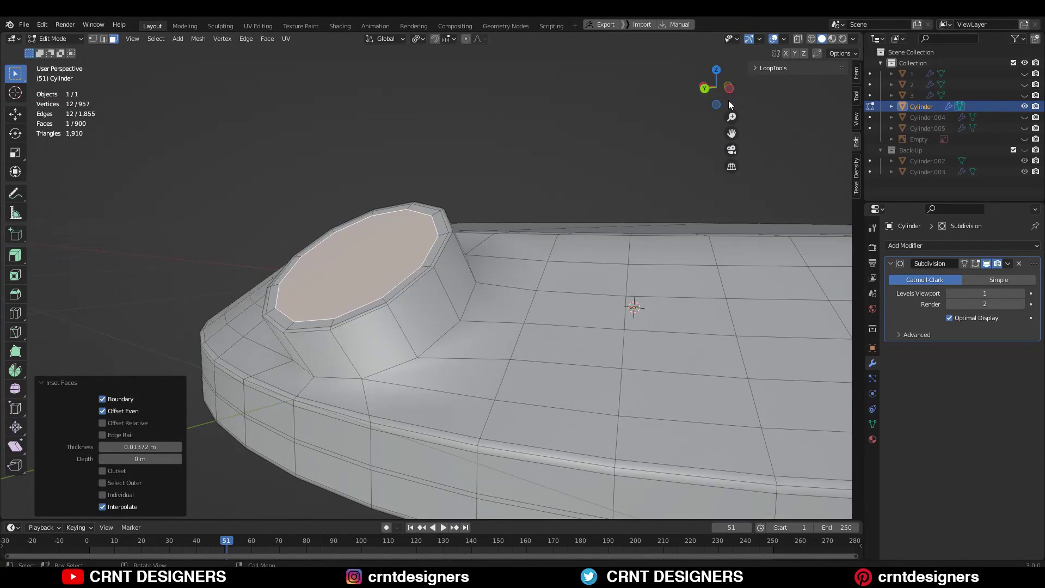
Step: Save the file and knife-cut a support edge on the slope around the rim cylinder's base from the top view
left_click(716, 71)
key("1")
key("ctrl+s")
scroll(272, 342, "up", 3)
key("k")
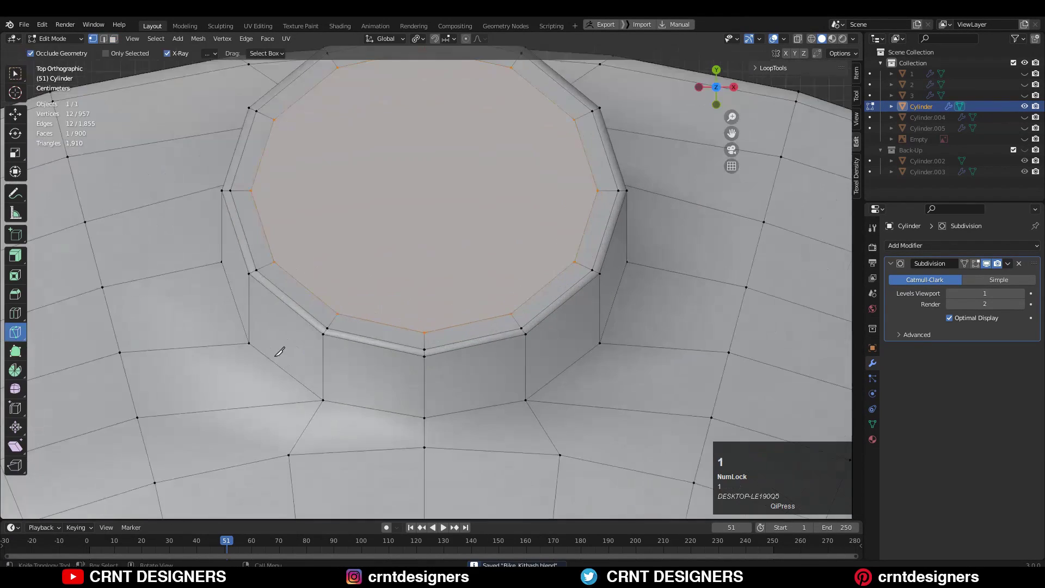
middle_click_drag(278, 350, 294, 287, "shift")
left_click(444, 365)
key("Return")
key("v")
middle_click_drag(234, 143, 520, 249)
scroll(521, 249, "up", 2)
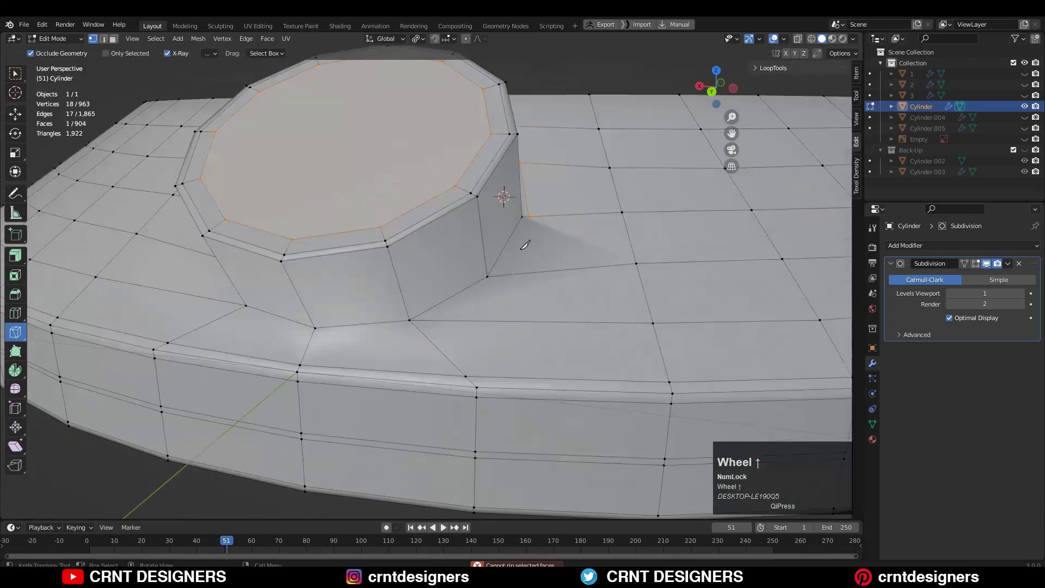
Step: Merge the stray knife-cut vertices at the rim cylinder's base into the last selected vertex
key("space")
key("w")
left_click(424, 380)
key("m")
middle_click_drag(424, 348, 435, 392)
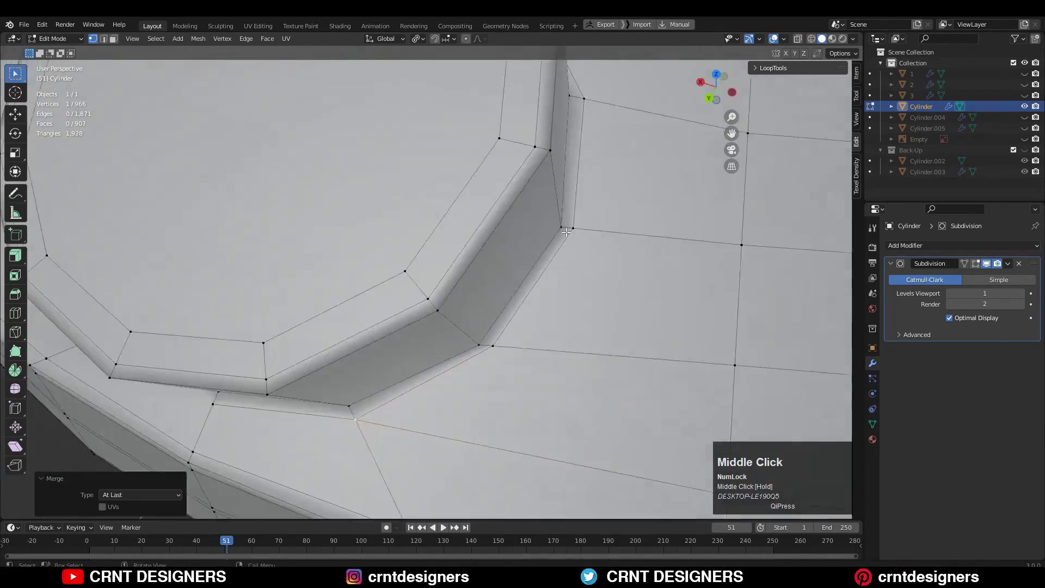
Step: Slide the individual support vertices around the rim cylinder's base along their edges to even their distance from the base
left_click(560, 195)
key("shift+v")
middle_click_drag(533, 348, 606, 247)
scroll(523, 283, "up", 4)
left_click(536, 317)
key("g")
key("g")
left_click(541, 317)
left_click(361, 333)
key("g")
key("g")
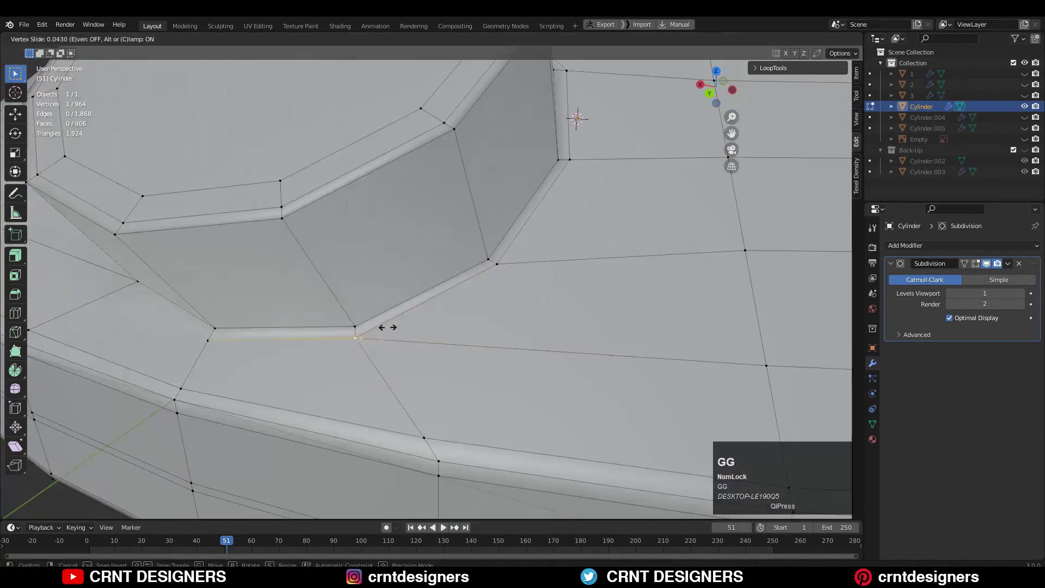
left_click(385, 326)
middle_click_drag(424, 261, 435, 305)
key("g")
key("g")
left_click(376, 302)
Step: Add support edge loops around the rim cylinder's wall, one below its top edge and one above its base at slide factor -0.800
middle_click_drag(381, 272, 532, 207)
key("a")
key("ctrl+r")
left_click(439, 226)
key("ctrl+r")
left_click(457, 213)
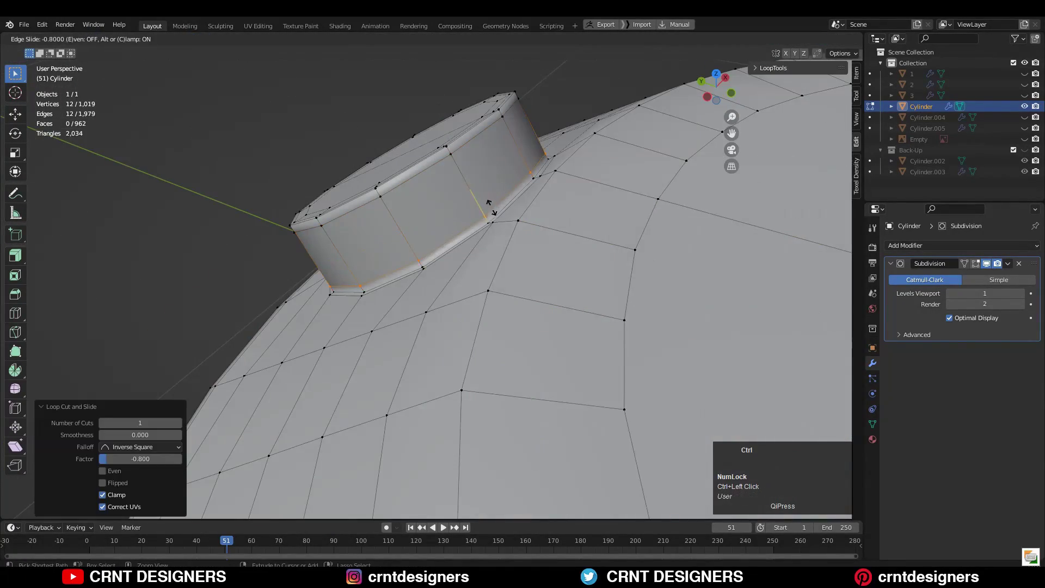
Step: Save the file and dissolve the edge crossing the disc's top face
key("Tab")
key("ctrl+s")
key("Tab")
middle_click_drag(613, 174, 572, 233)
key("2")
left_click(571, 204)
key("ctrl+x")
key("Tab")
key("Tab")
Step: Knife-cut a support edge around the slope just below the disc's top edge and add another support loop just inside that edge
key("ctrl+KP_3")
key("1")
left_click(16, 332)
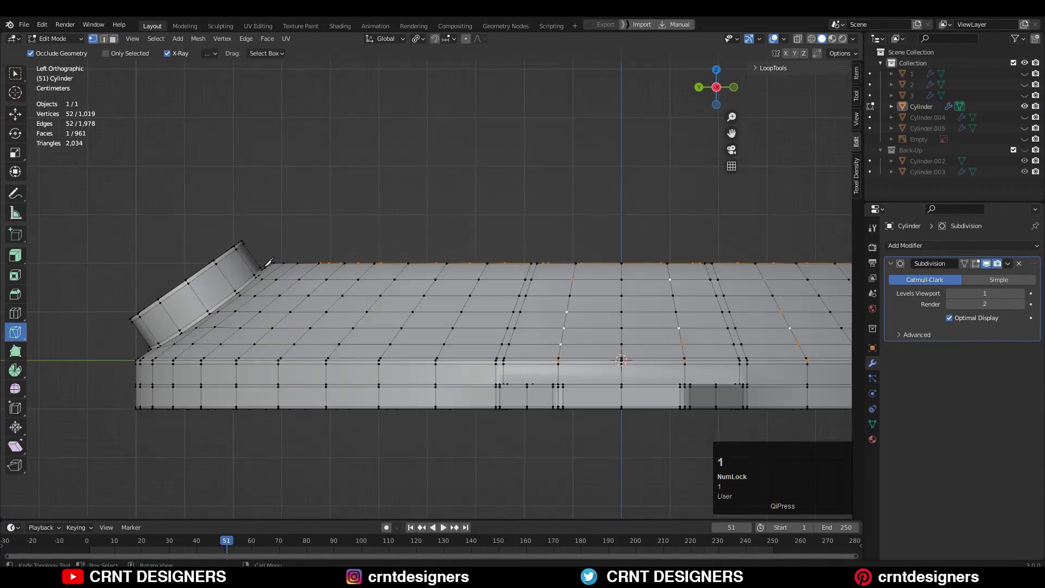
scroll(170, 234, "up", 4)
scroll(135, 250, "down", 5)
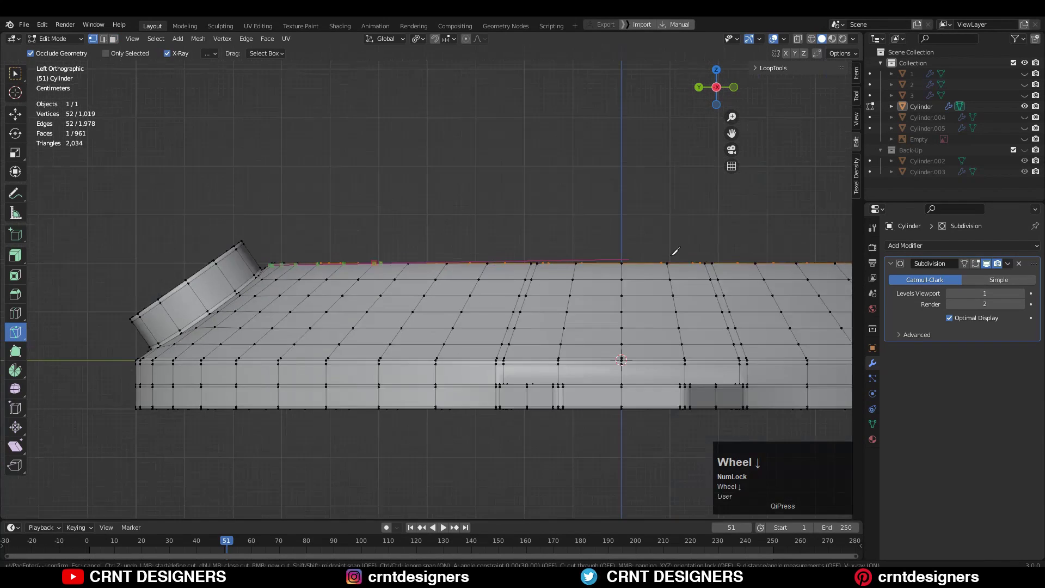
key("Return")
middle_click_drag(843, 272, 430, 229)
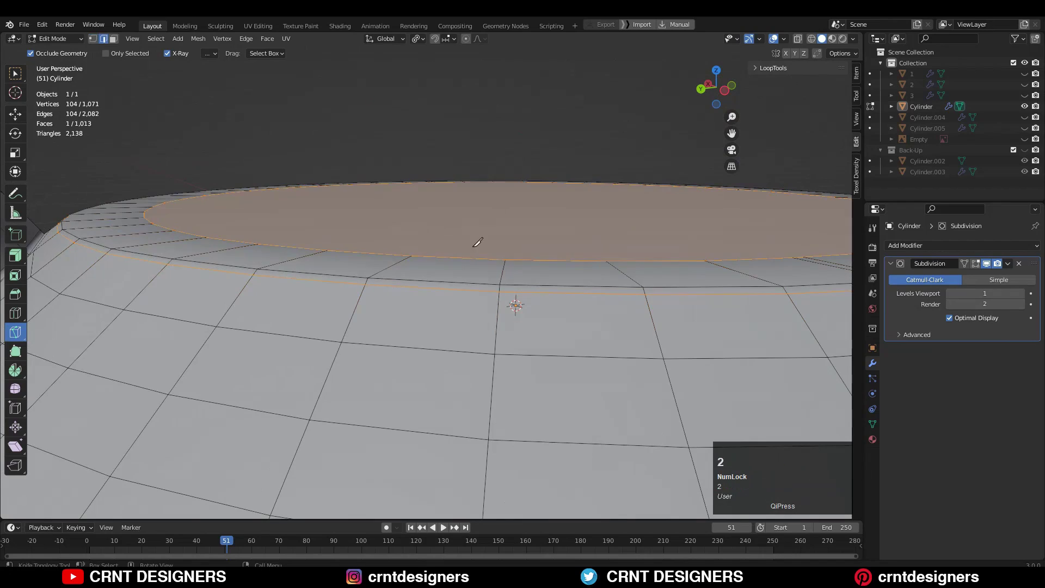
left_click(542, 216)
Step: Apply Set Flow to the sloped edge path running from each end of the tab up to the inner top circle
scroll(542, 216, "down", 4)
middle_click_drag(534, 218, 473, 247)
middle_click_drag(474, 247, 506, 250)
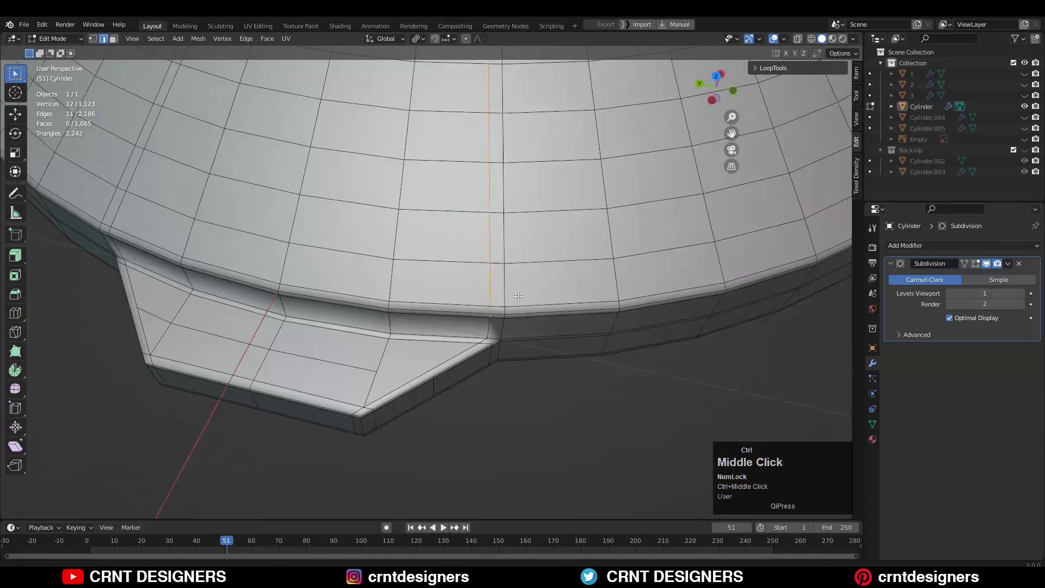
left_click(506, 249)
scroll(492, 252, "down", 3)
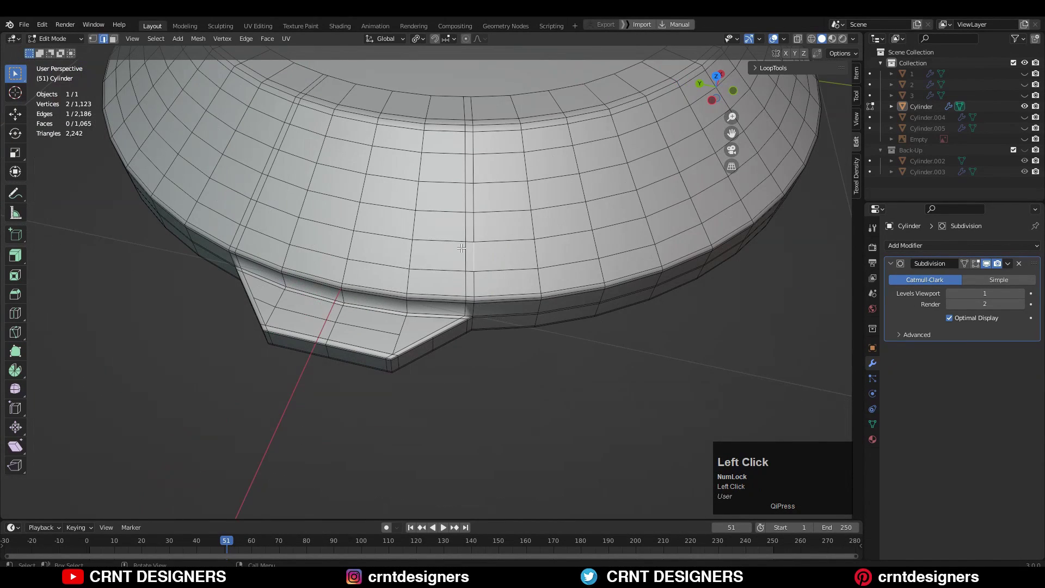
left_click(464, 109, "ctrl+shift")
right_click(531, 152)
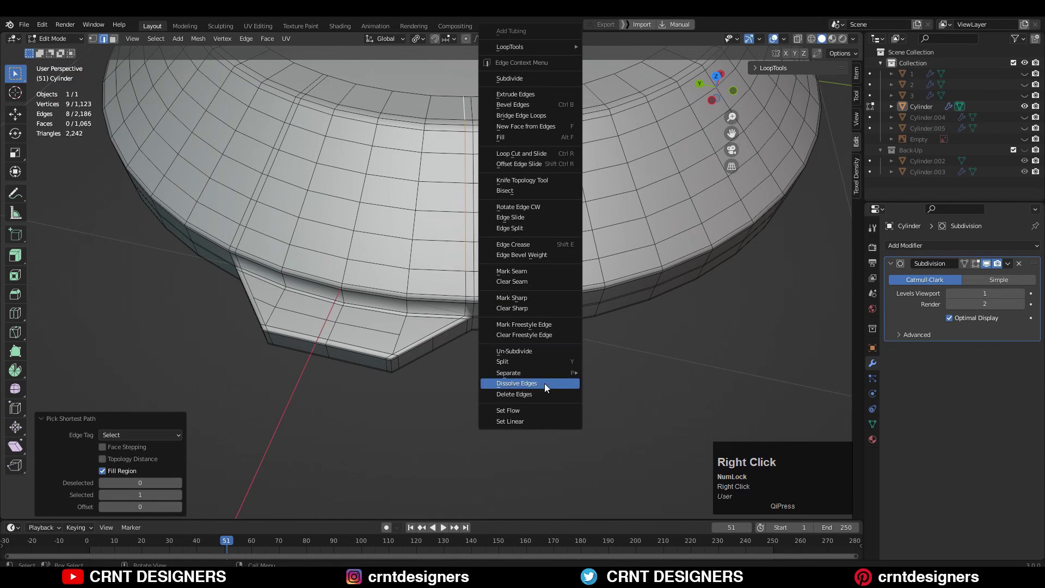
left_click(538, 410)
middle_click_drag(538, 410, 281, 300)
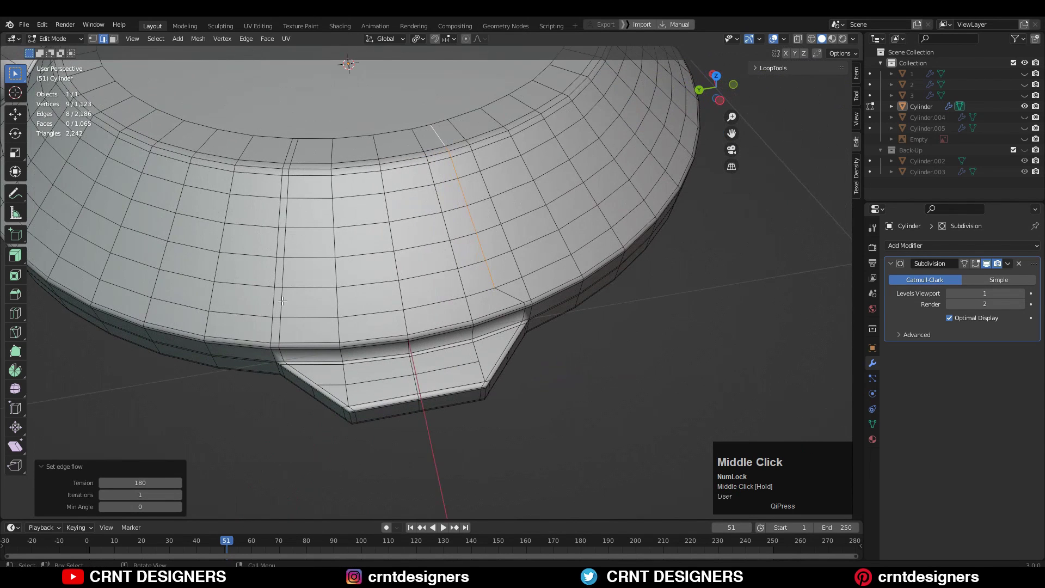
left_click(293, 155, "ctrl+shift")
right_click(581, 347)
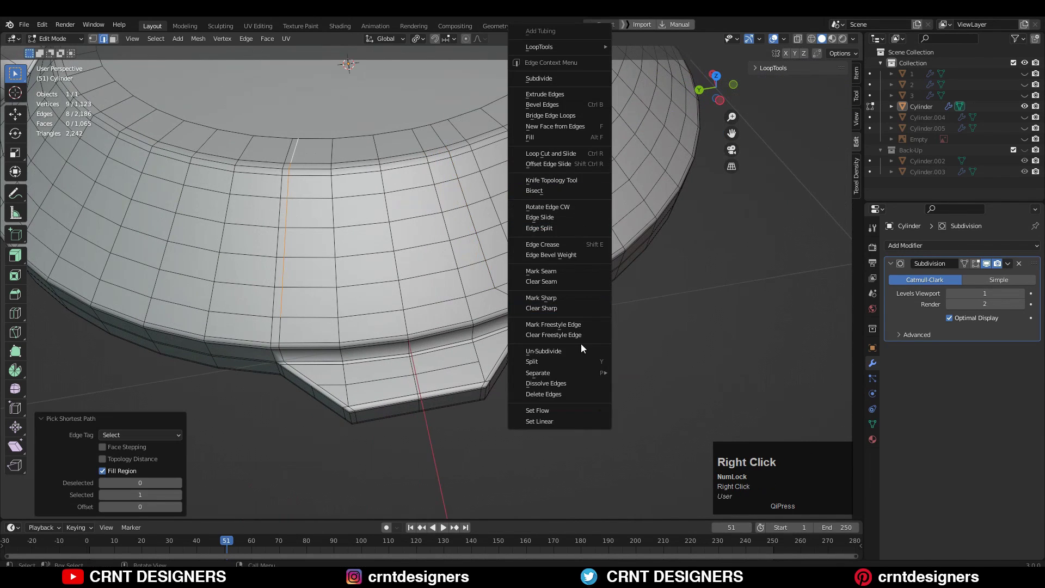
left_click(562, 410)
Step: Select the four vertical edge paths on the slope above the tab and apply Set Flow to them
key("Tab")
middle_click_drag(609, 358, 497, 262)
key("Tab")
left_click(466, 182, "alt")
left_click(438, 142, "shift")
left_click(445, 292, "ctrl+shift")
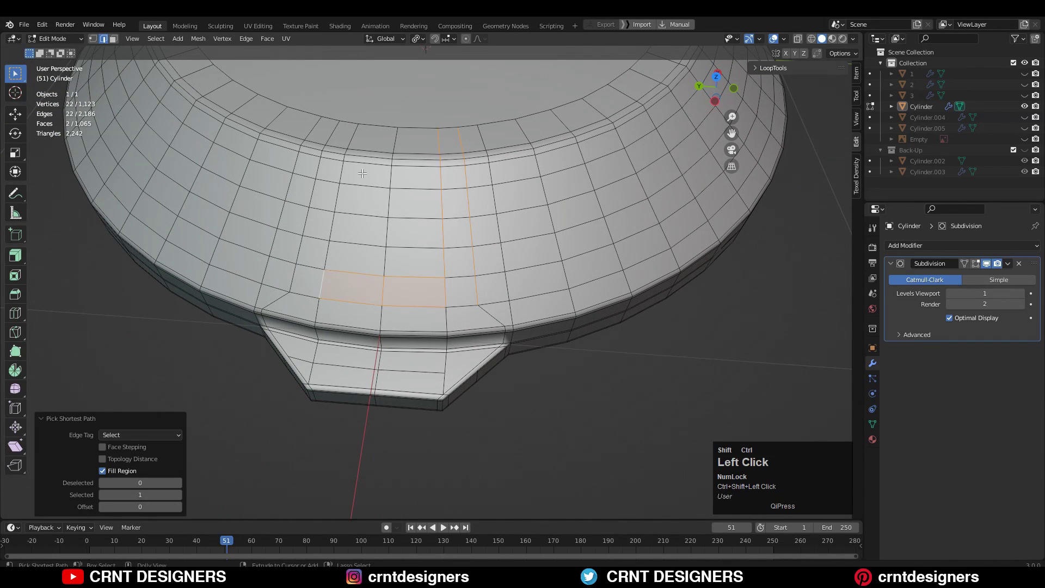
key("ctrl+z")
left_click(356, 137, "ctrl+shift")
key("ctrl+z")
left_click(333, 136, "ctrl+shift")
right_click(626, 282)
left_click(612, 413)
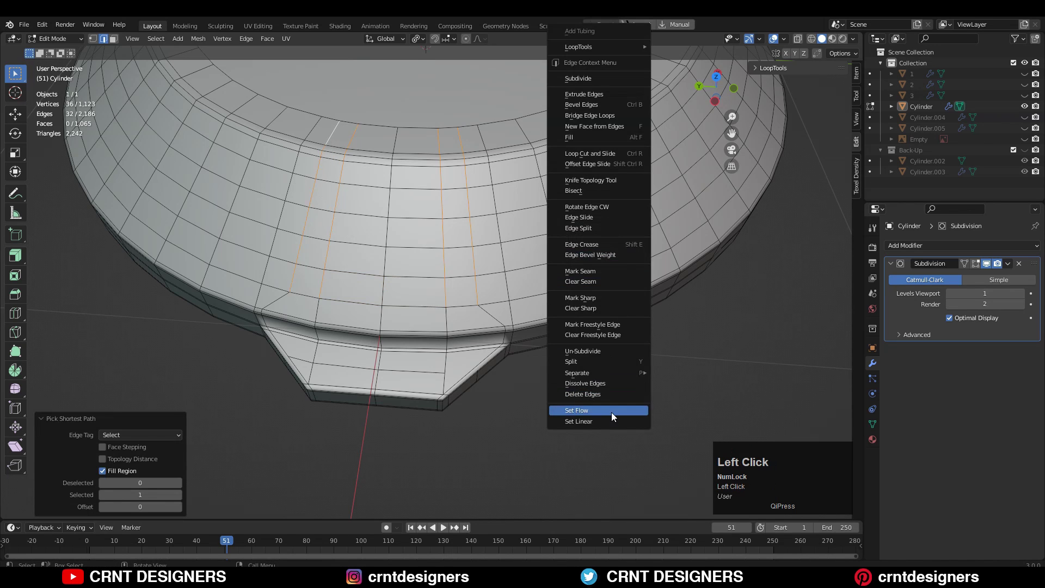
Step: Examine the shading of the slope and tab on the subdivided disc without overlays
middle_click_drag(597, 320, 436, 401)
key("Tab")
key("alt+shift+z")
scroll(516, 253, "up", 2)
scroll(639, 162, "down", 4)
middle_click_drag(639, 162, 763, 256)
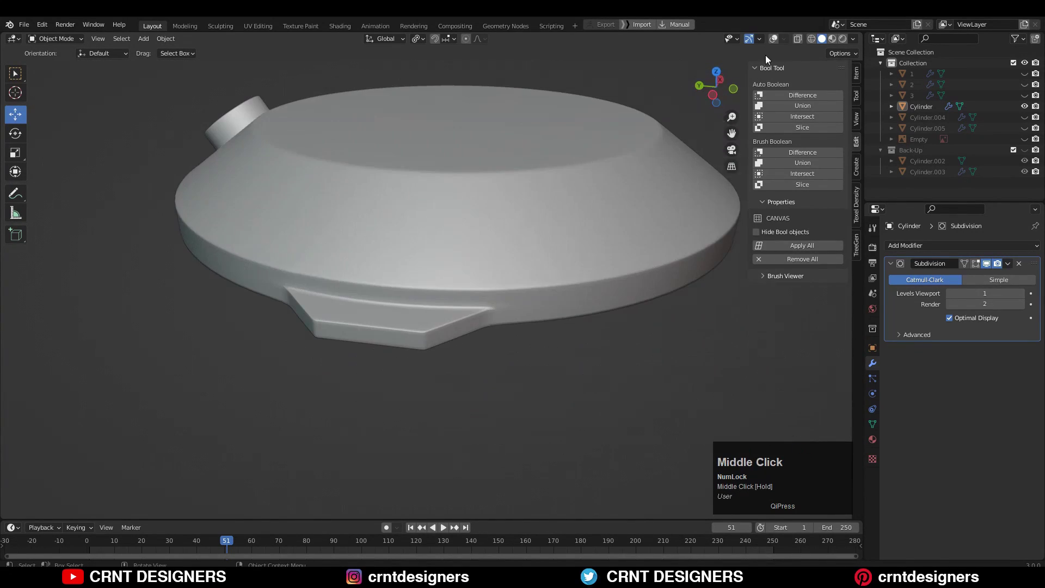
left_click(773, 38)
Step: Symmetrize the whole disc mesh and clear the selection
key("Tab")
middle_click_drag(549, 218, 490, 209)
key("a")
left_click(198, 38)
left_click(231, 191)
middle_click_drag(490, 136, 508, 174)
key("alt+a")
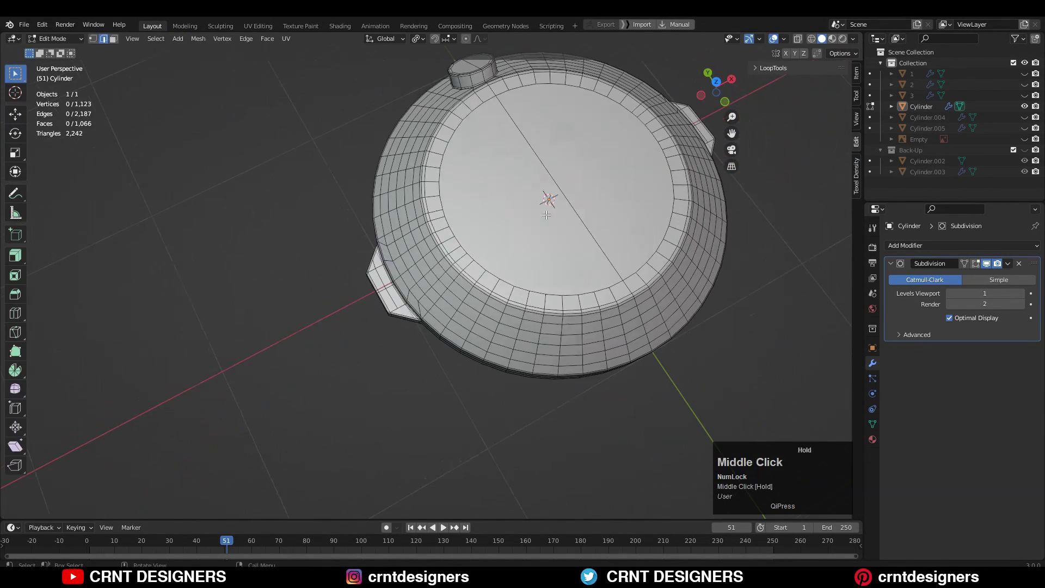
Step: Delete the edge across the disc's top together with its faces, and close the opening with Grid Fill
left_click(548, 195)
key("x")
left_click(551, 199)
left_click(528, 83, "alt")
left_click(270, 39)
left_click(280, 167)
key("Tab")
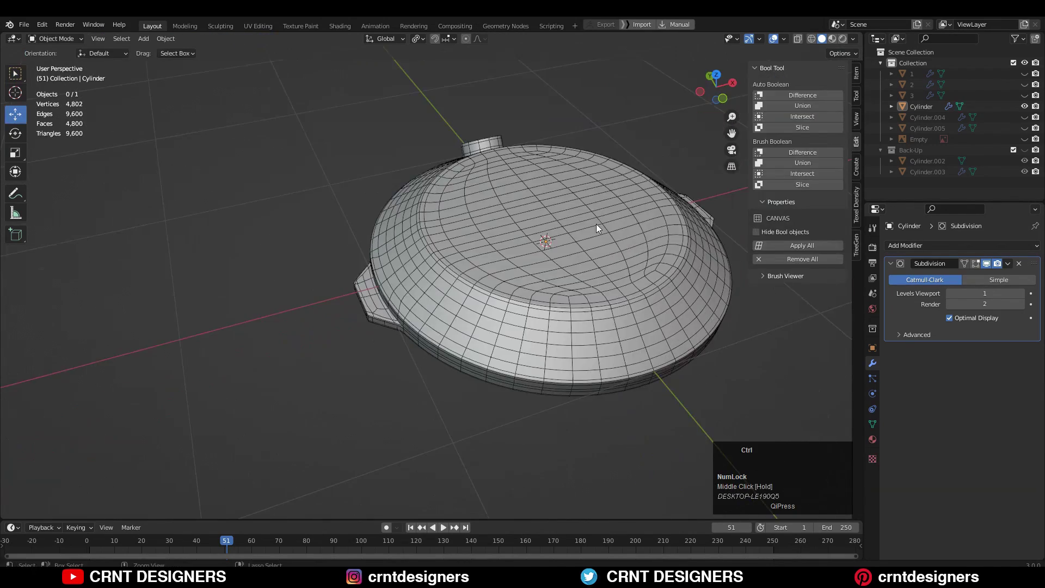